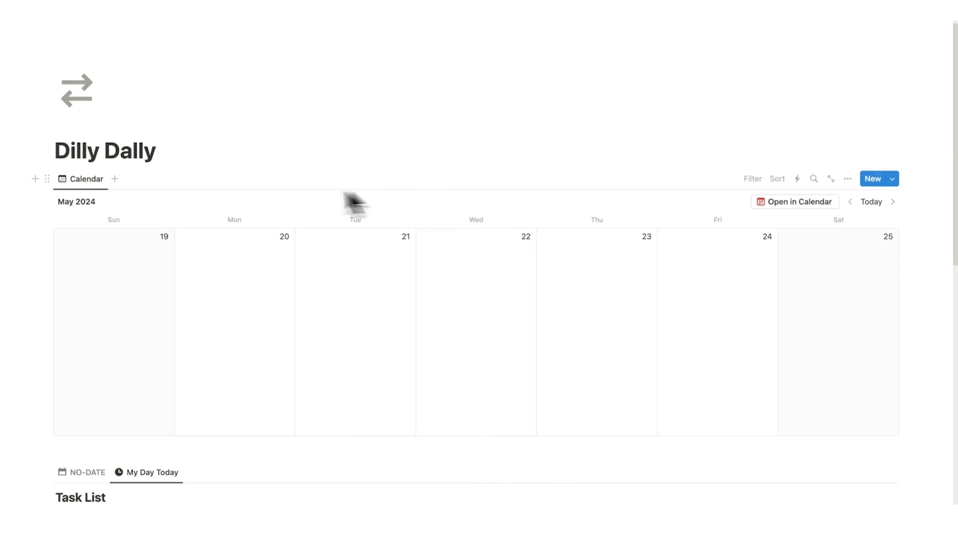
# Step: Look over the Dilly Dally calendar and Task List, then move the calendar to May 26 – Jun 1
pyautogui.scroll(-5, 228, 240)
pyautogui.scroll(10, 419, 273)
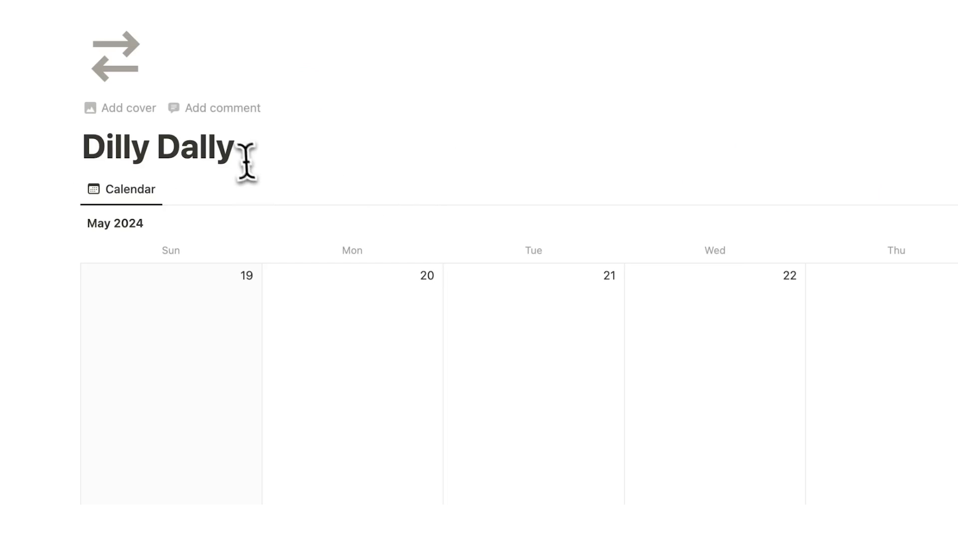
pyautogui.moveTo(246, 161); pyautogui.dragTo(118, 139)
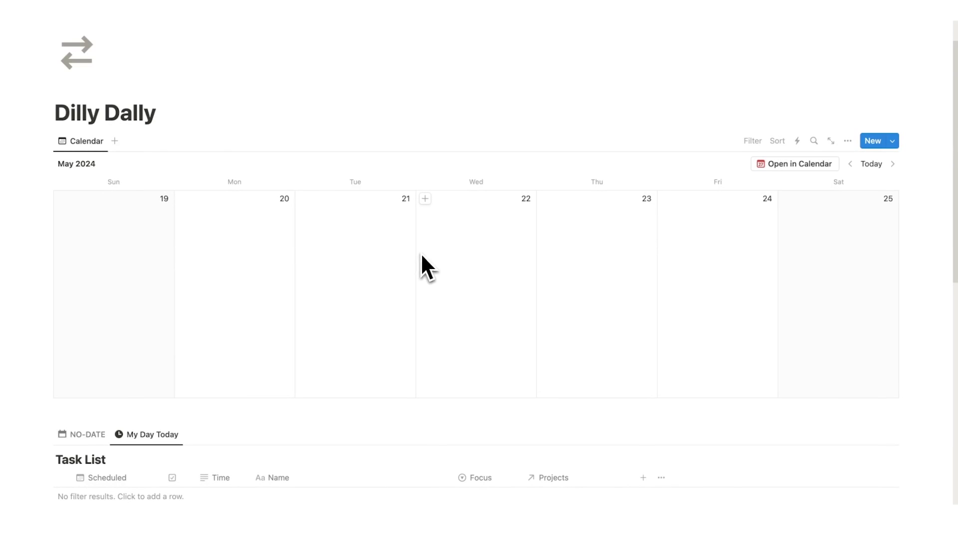
pyautogui.scroll(-5, 399, 254)
pyautogui.scroll(-3, 196, 349)
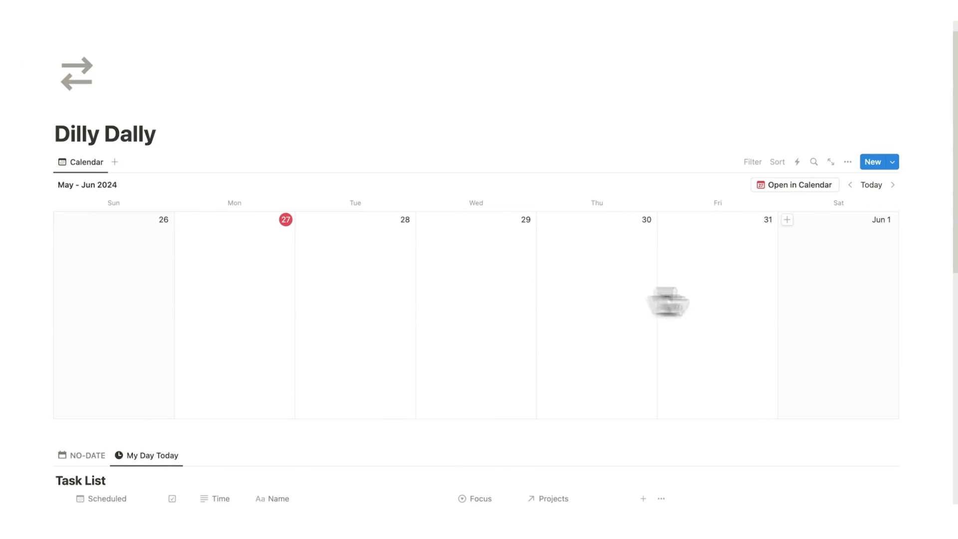
# Step: Create a 'Record this Video' task on Mon 27 and tag its Focus as FOCUS, linking no project
pyautogui.click(184, 219)
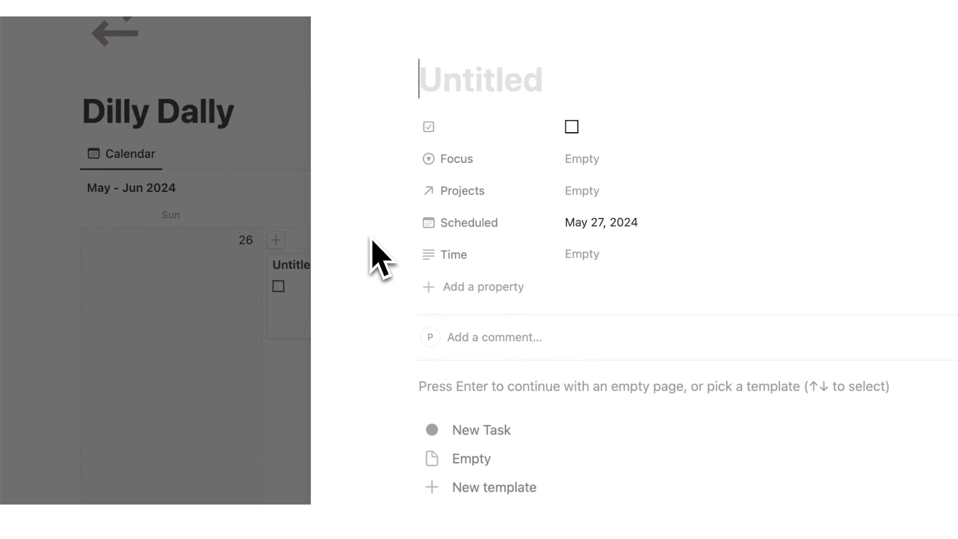
pyautogui.write('Record')
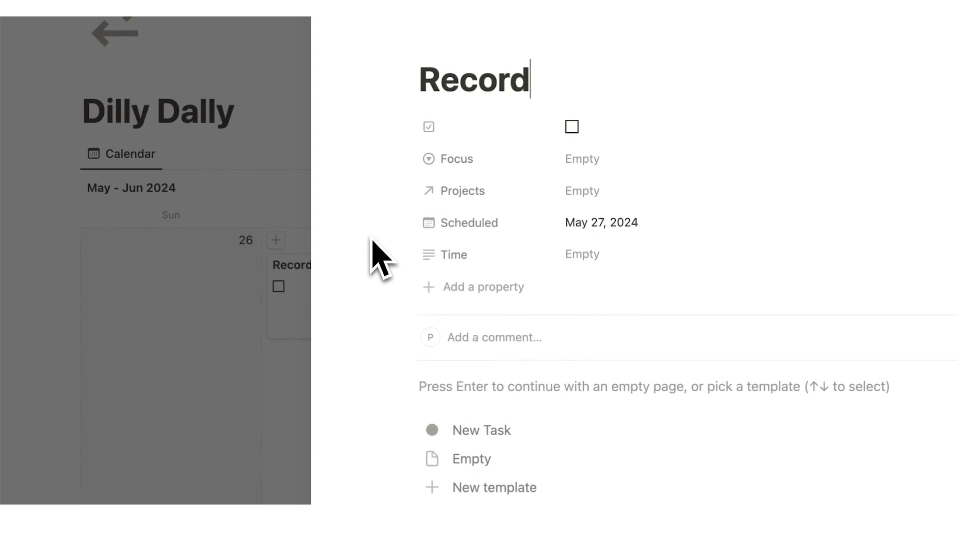
pyautogui.write(' this Video')
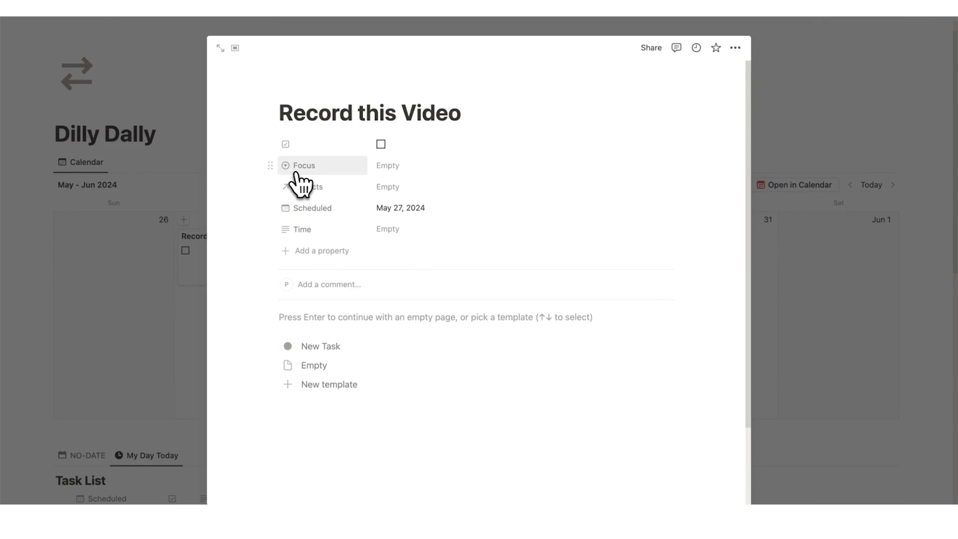
pyautogui.click(383, 168)
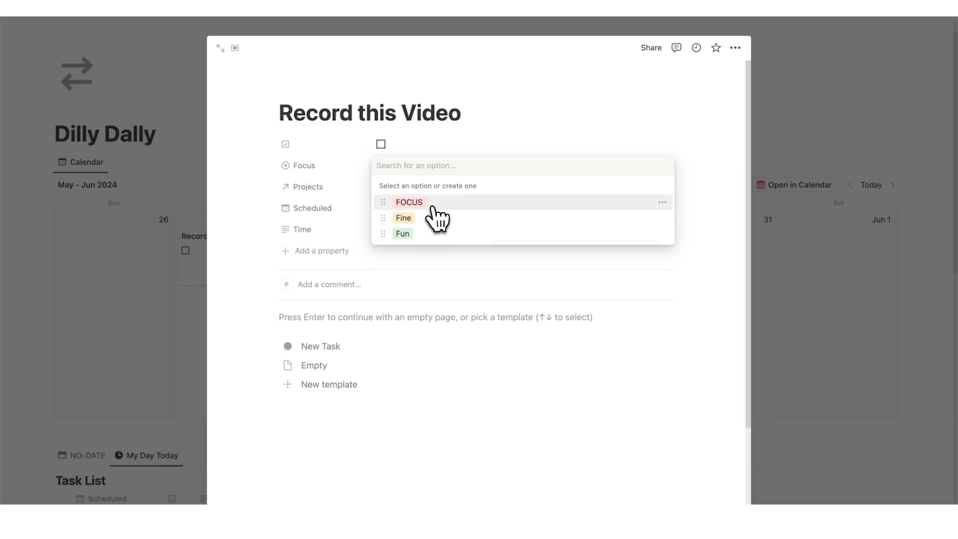
pyautogui.click(420, 202)
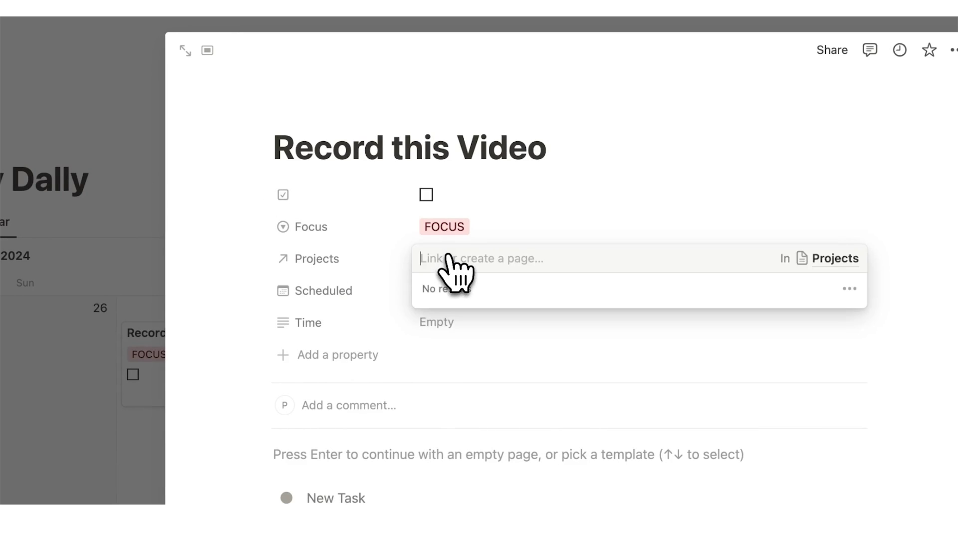
pyautogui.click(276, 246)
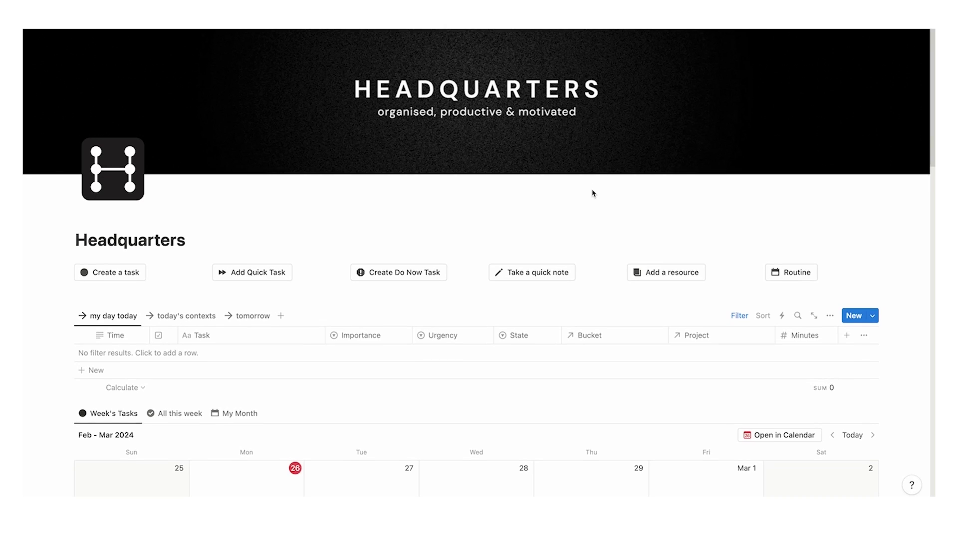
# Step: Peek at the Fitness page under My Life Buckets in Headquarters, then close the preview
pyautogui.scroll(-10, 590, 192)
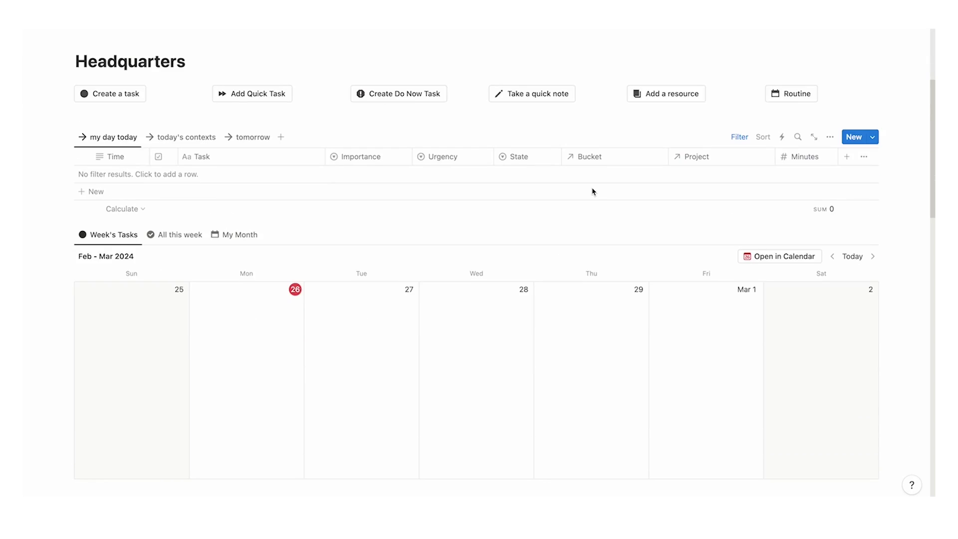
pyautogui.scroll(-10, 548, 192)
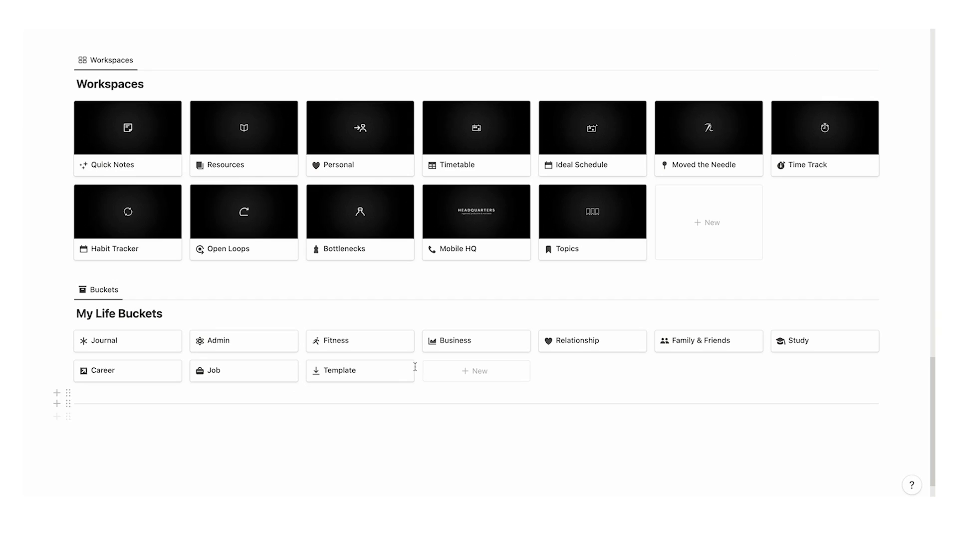
pyautogui.click(369, 346)
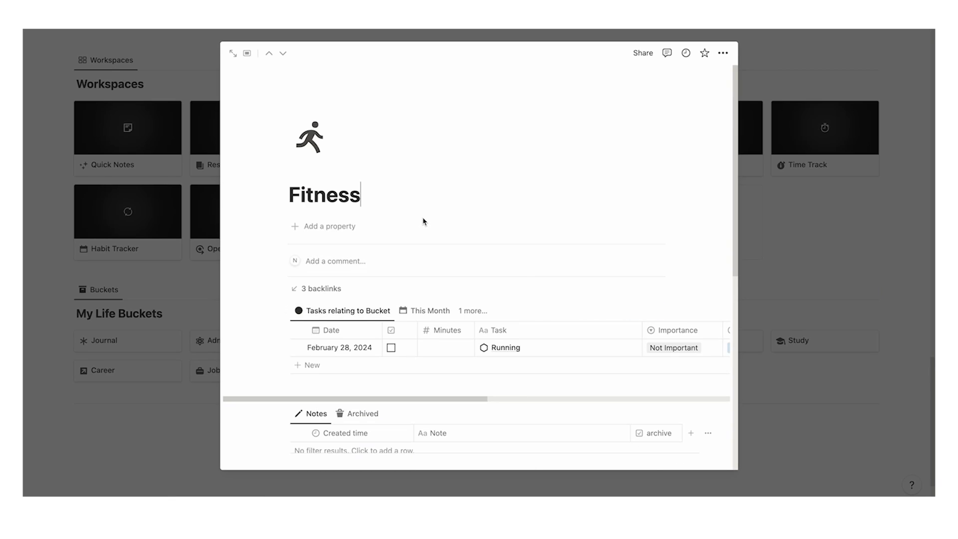
pyautogui.scroll(-5, 426, 217)
pyautogui.click(163, 316)
pyautogui.scroll(8, 162, 316)
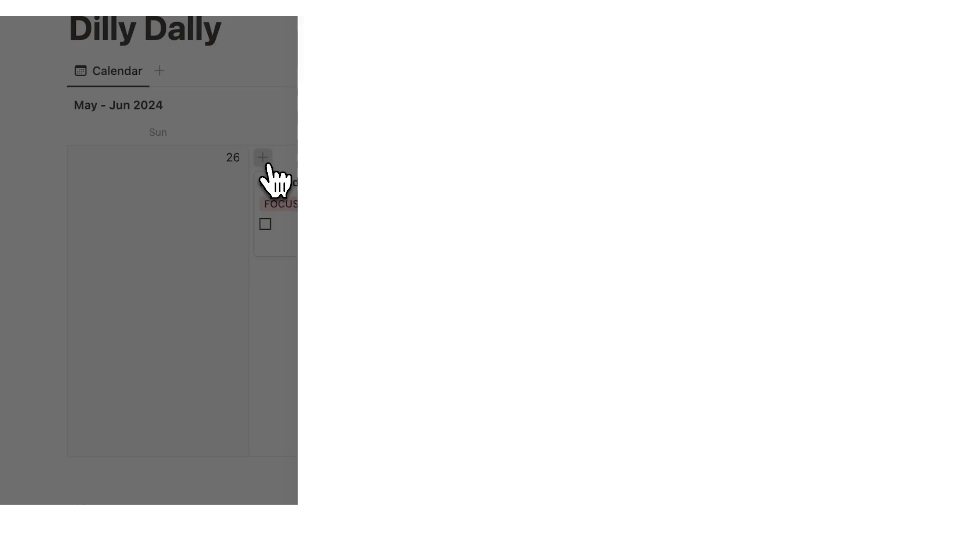
# Step: Add a 'Long Walk' task on Monday 27 with its Focus set to Fun
pyautogui.click(265, 160)
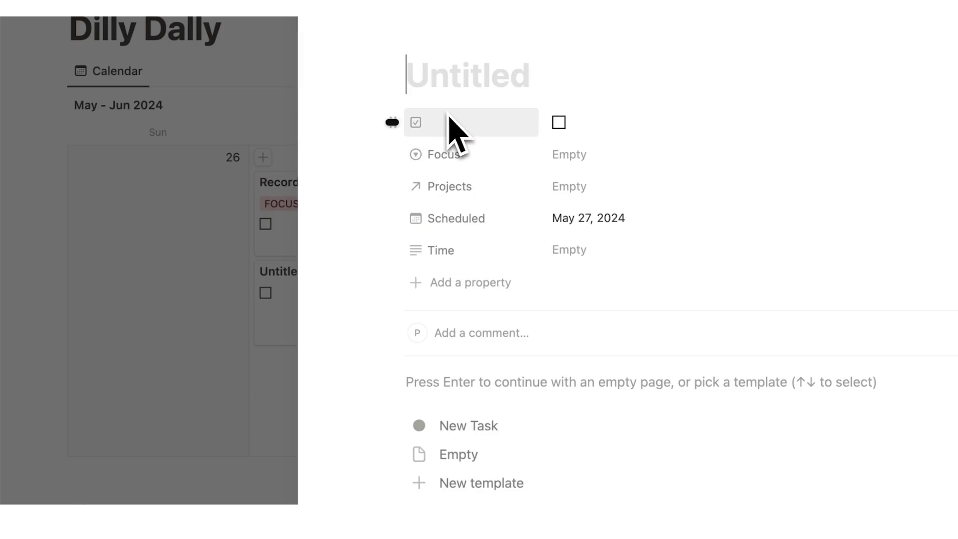
pyautogui.write('W')
pyautogui.press('BackSpace')
pyautogui.write('Long ')
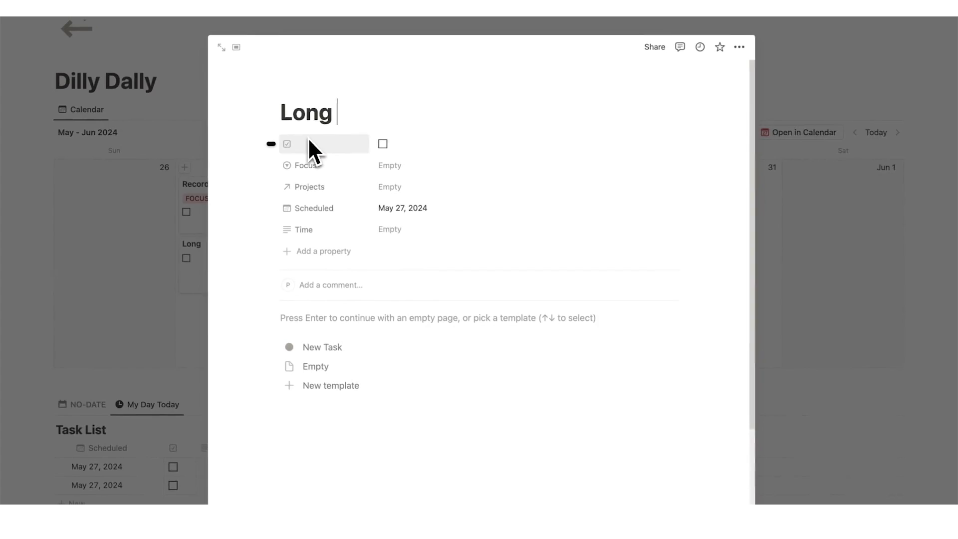
pyautogui.write('Walk')
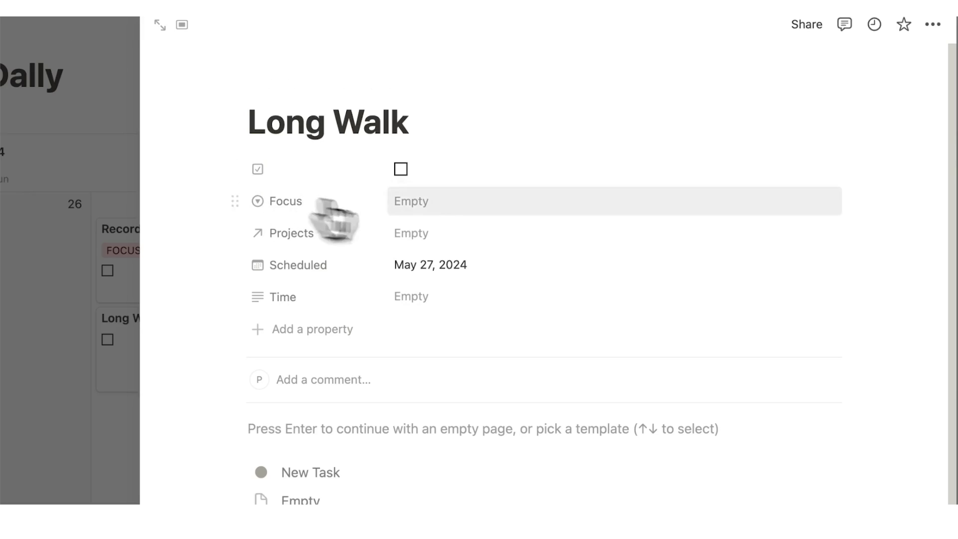
pyautogui.click(456, 209)
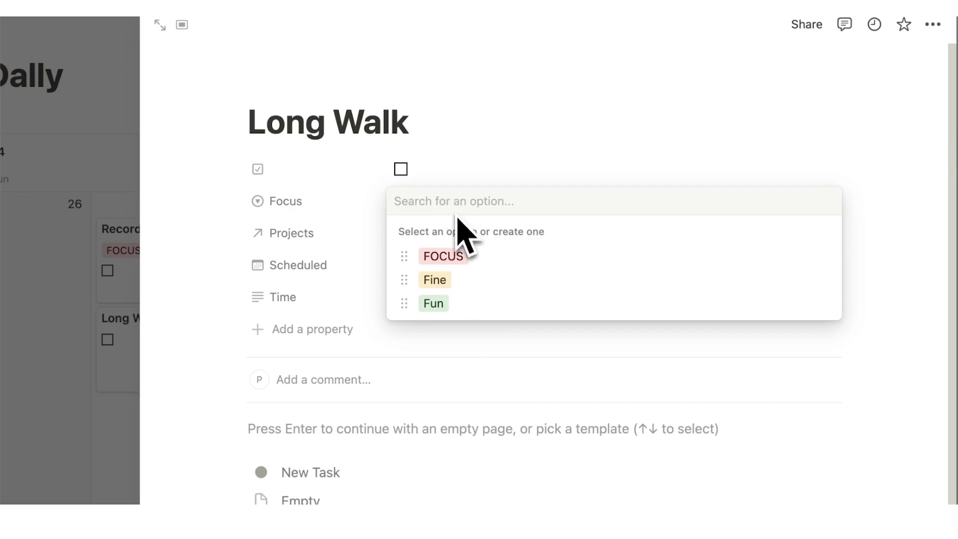
pyautogui.click(438, 305)
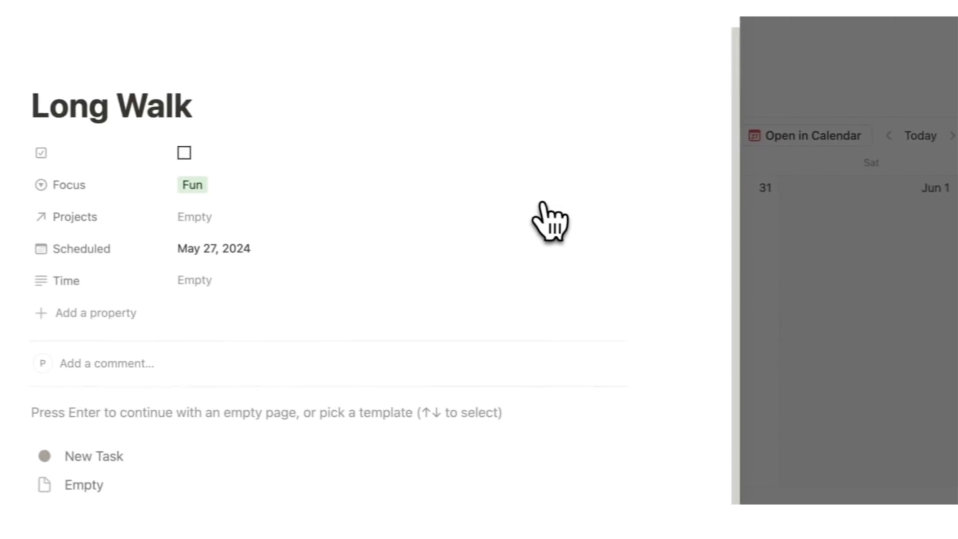
pyautogui.click(812, 291)
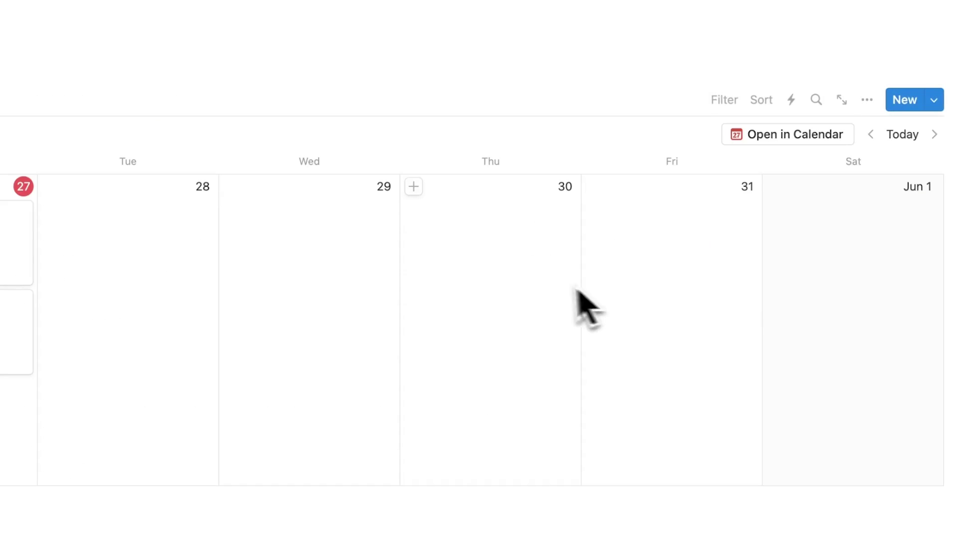
# Step: Make two copies of Record this Video on Monday and rename them A and B
pyautogui.moveTo(3, 231); pyautogui.dragTo(1, 290)
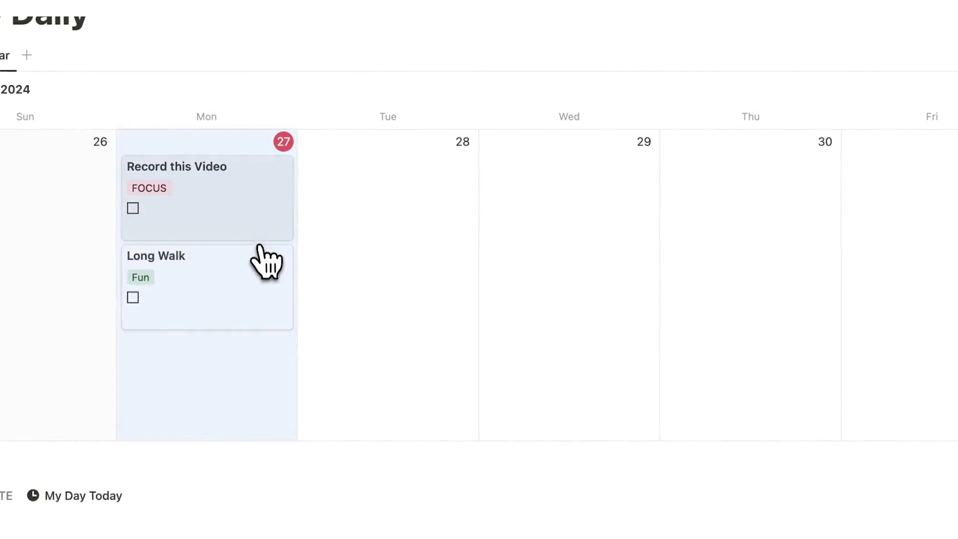
pyautogui.moveTo(267, 262); pyautogui.dragTo(271, 272)
pyautogui.moveTo(272, 359); pyautogui.dragTo(279, 399)
pyautogui.click(219, 402)
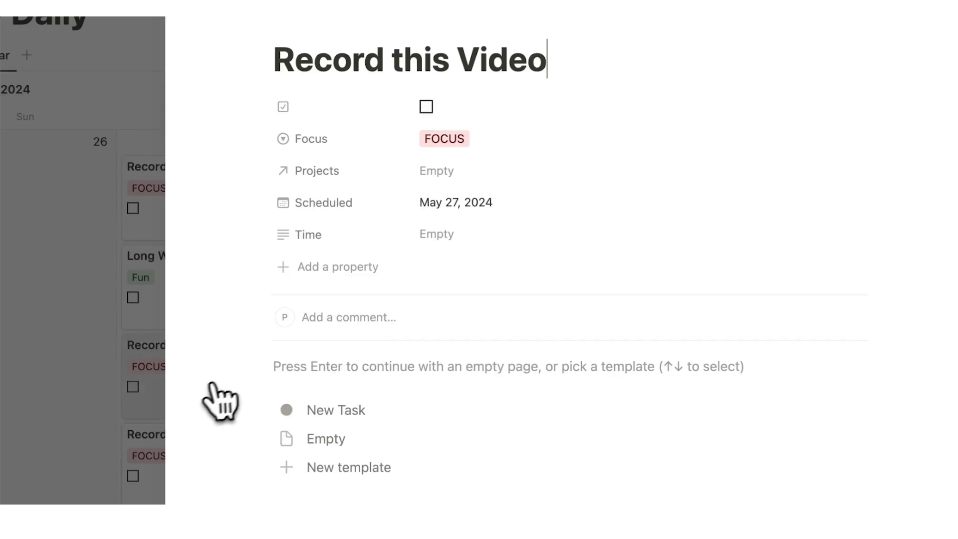
pyautogui.press('Escape')
pyautogui.press('Escape')
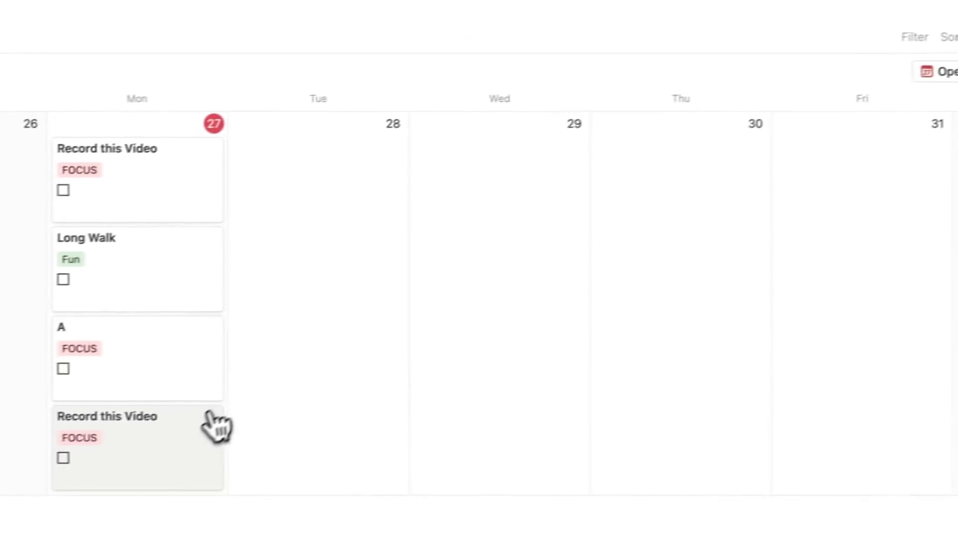
pyautogui.click(215, 424)
pyautogui.hotkey('ctrl', 'a')
pyautogui.write('B')
pyautogui.press('Escape')
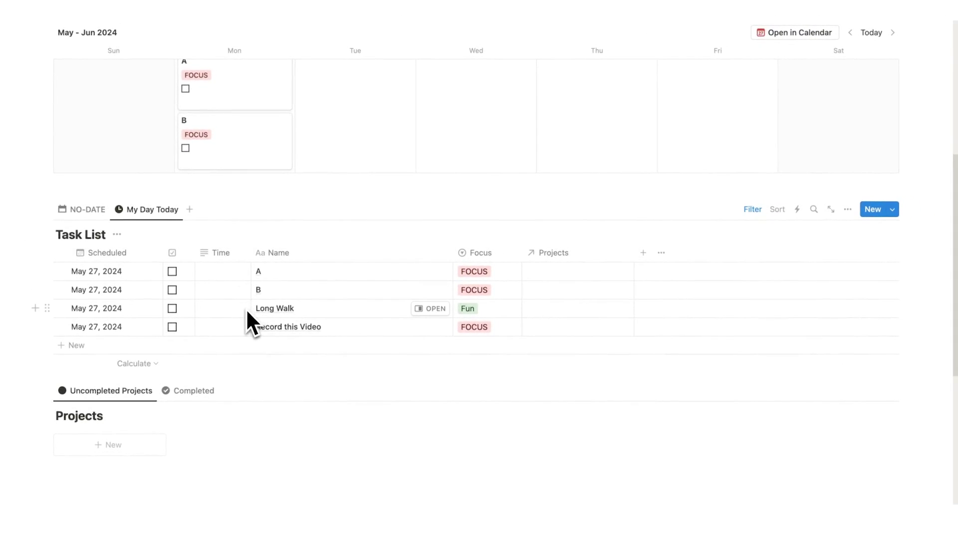
pyautogui.scroll(5, 246, 308)
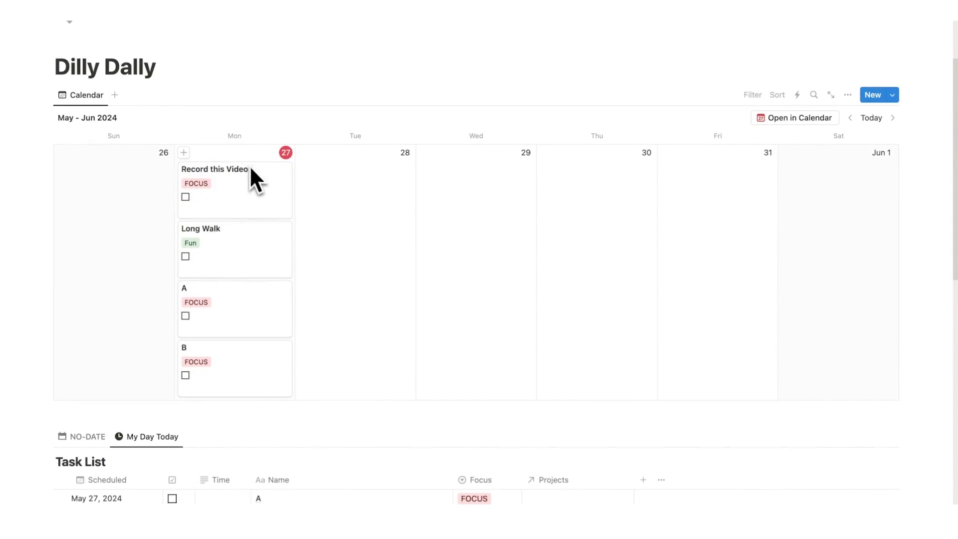
pyautogui.scroll(-4, 357, 210)
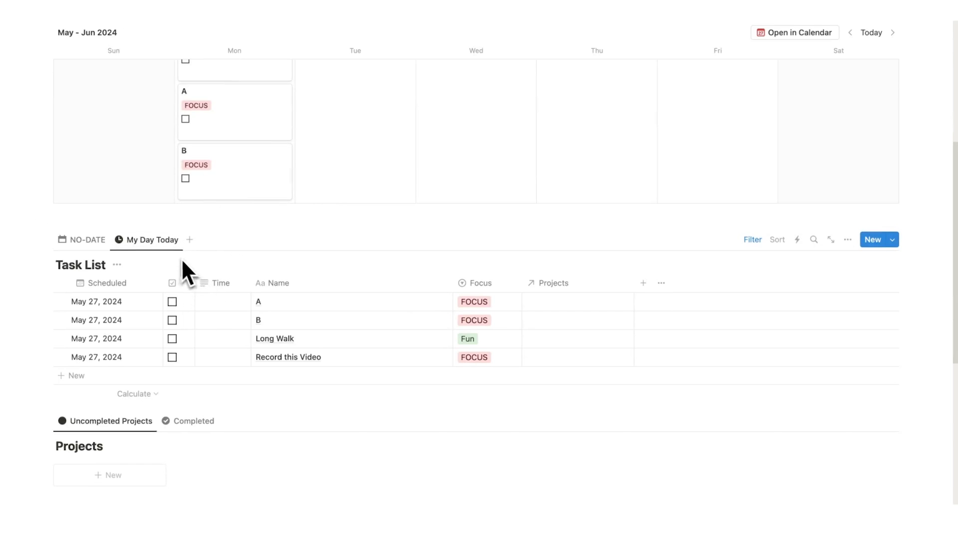
pyautogui.scroll(3, 224, 255)
pyautogui.scroll(-1, 267, 324)
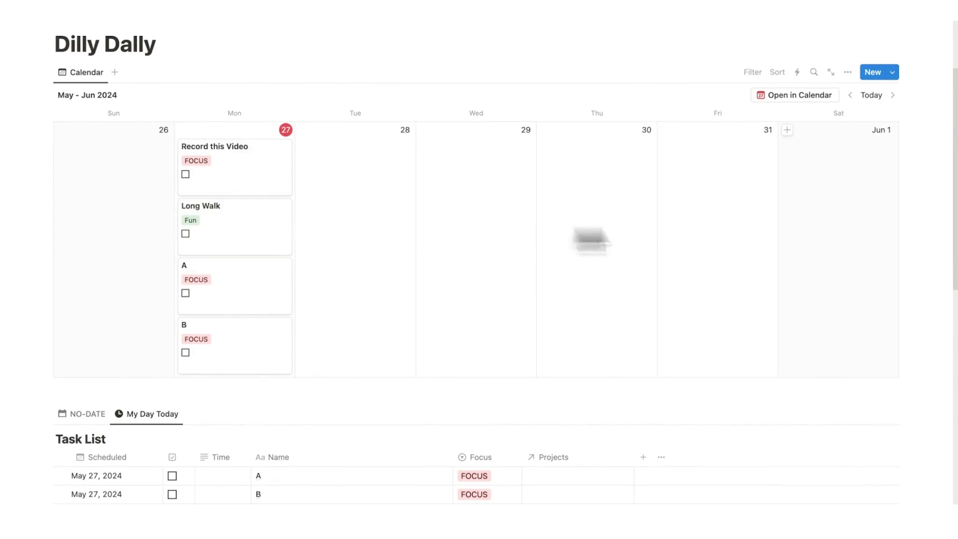
pyautogui.scroll(-3, 798, 229)
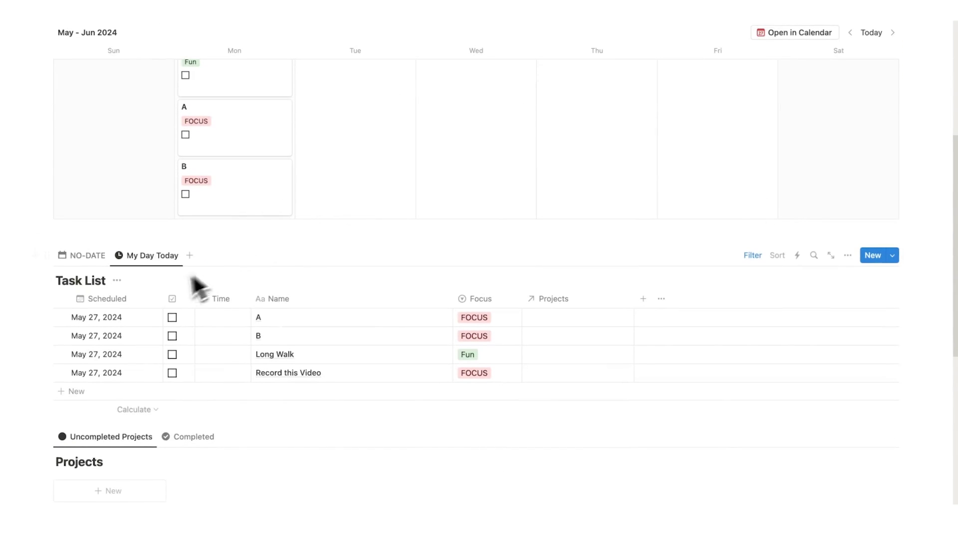
pyautogui.click(753, 255)
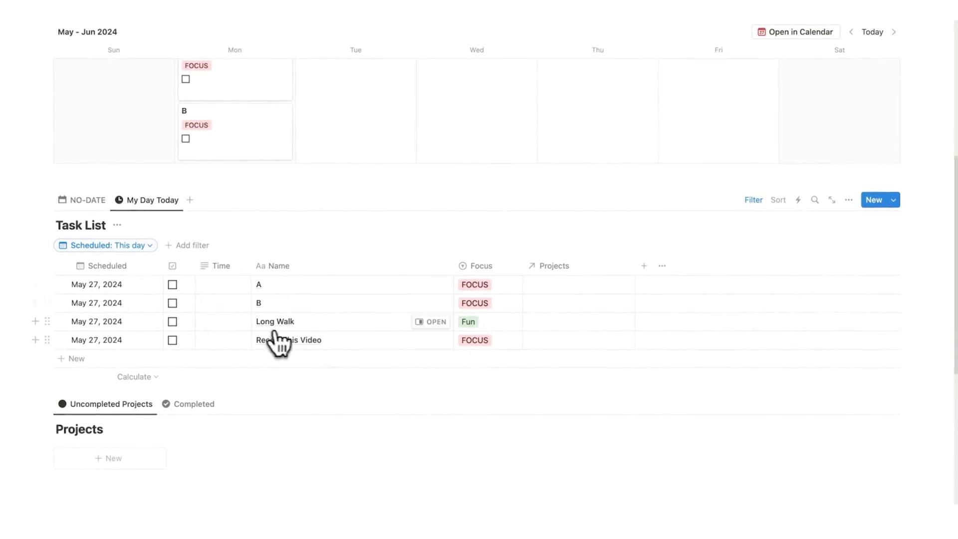
pyautogui.scroll(5, 312, 259)
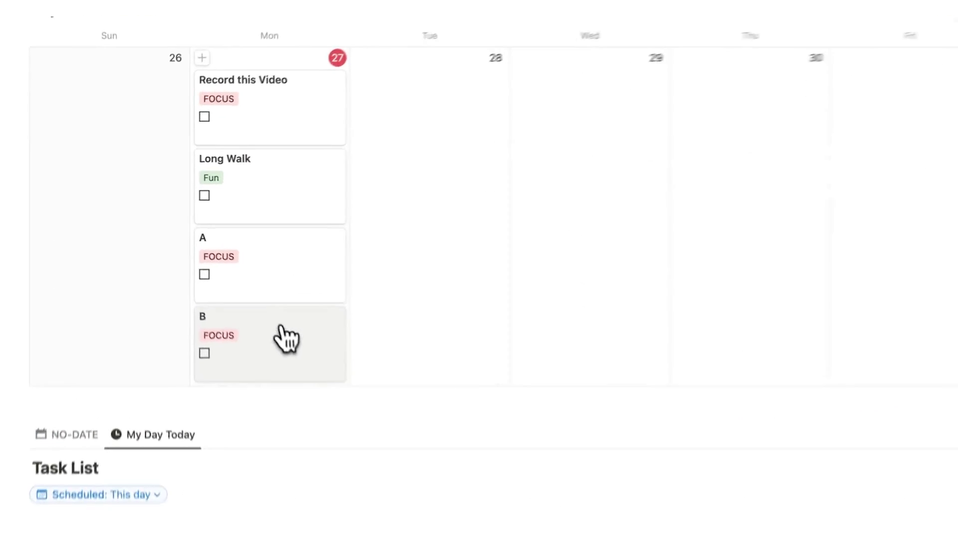
pyautogui.moveTo(241, 315); pyautogui.dragTo(384, 230)
pyautogui.scroll(-4, 455, 215)
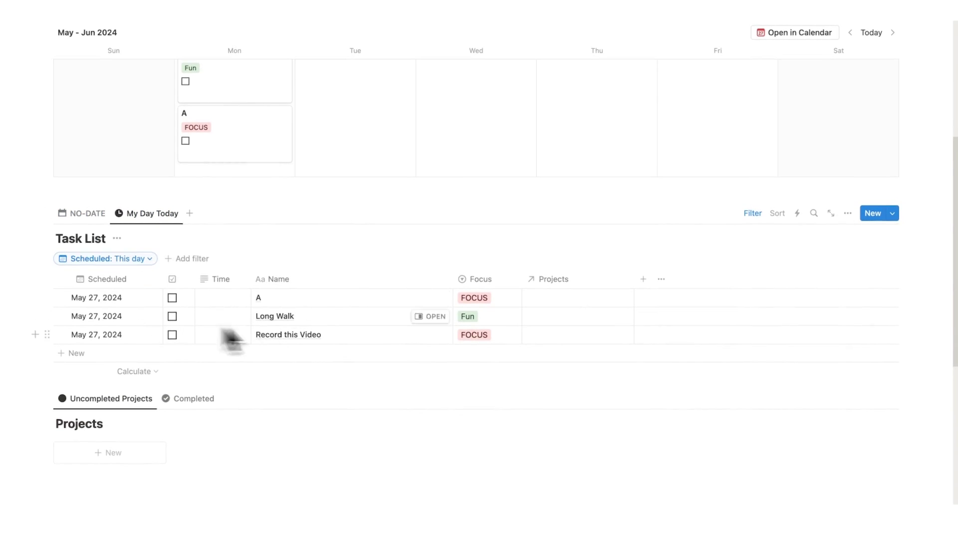
pyautogui.scroll(5, 199, 314)
pyautogui.moveTo(352, 145); pyautogui.dragTo(290, 217)
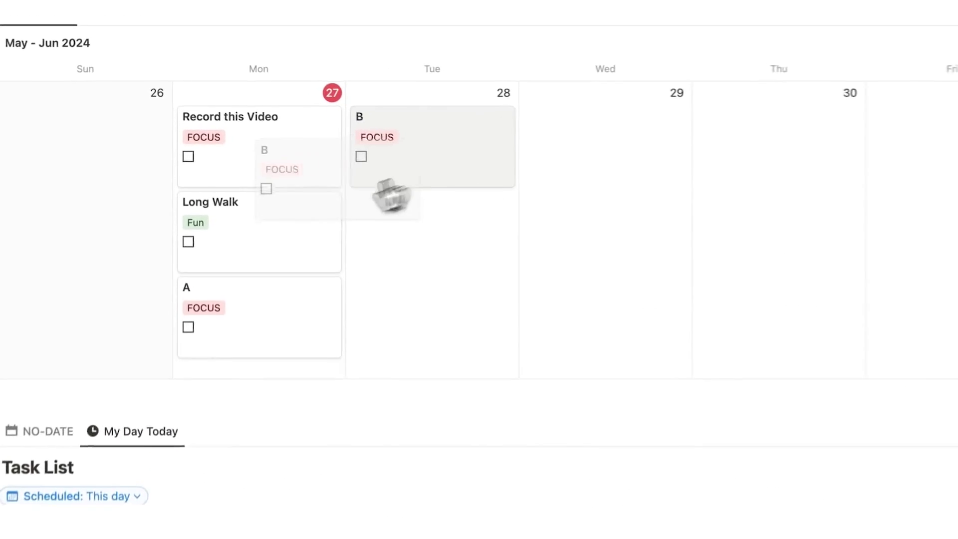
pyautogui.moveTo(347, 234); pyautogui.dragTo(349, 235)
pyautogui.scroll(-5, 456, 256)
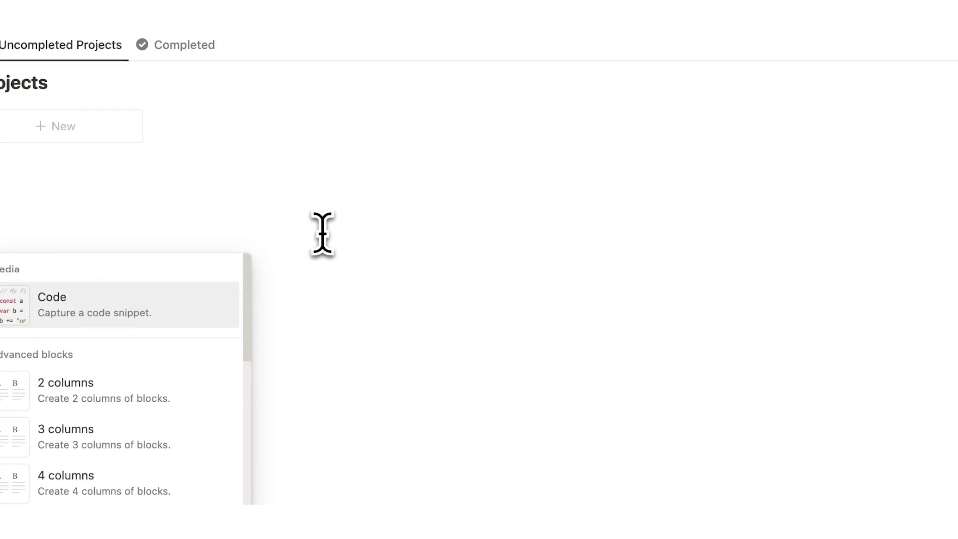
pyautogui.write('l')
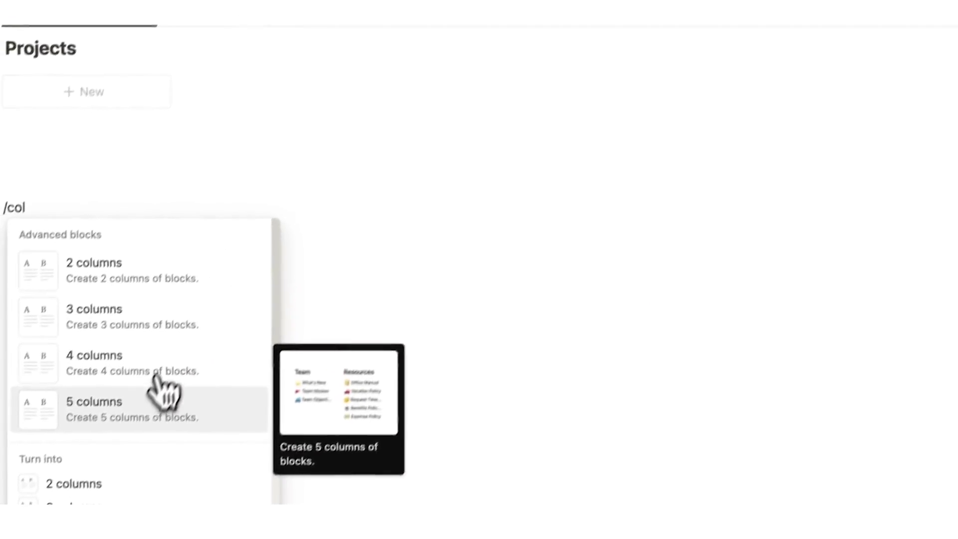
pyautogui.click(161, 391)
pyautogui.write('MON')
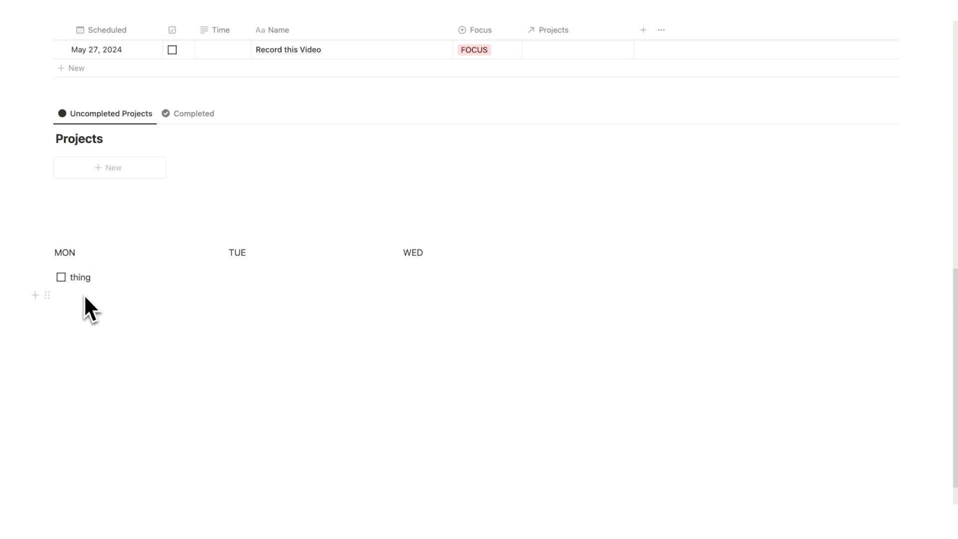
pyautogui.moveTo(48, 277); pyautogui.dragTo(244, 271)
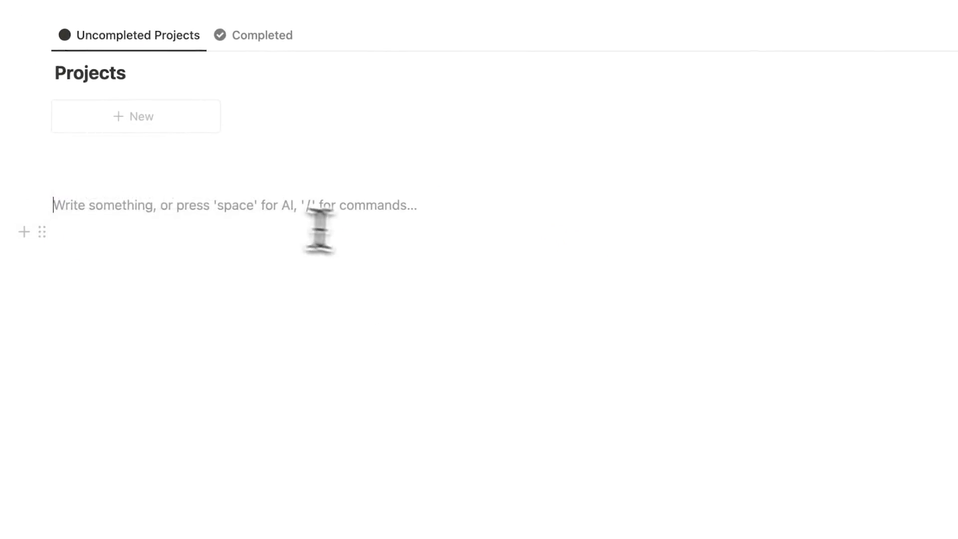
# Step: Move Record this Video to the top of the list and set its Time to 7.30am
pyautogui.scroll(10, 421, 267)
pyautogui.scroll(3, 520, 179)
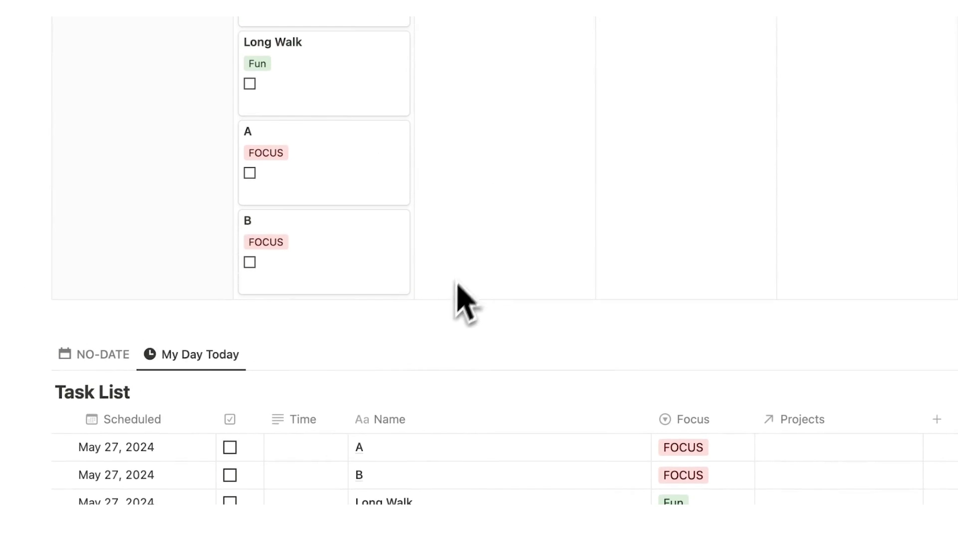
pyautogui.scroll(-2, 328, 298)
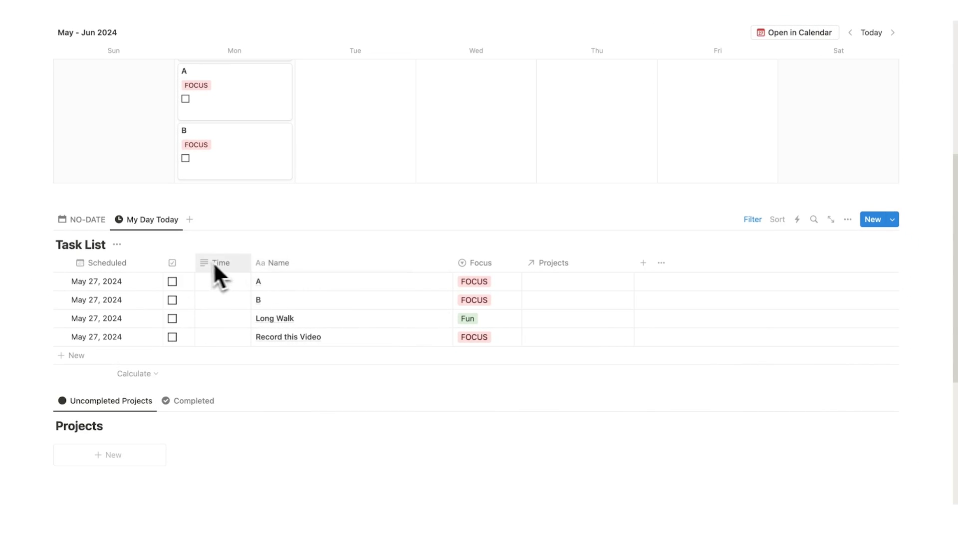
pyautogui.scroll(6, 217, 311)
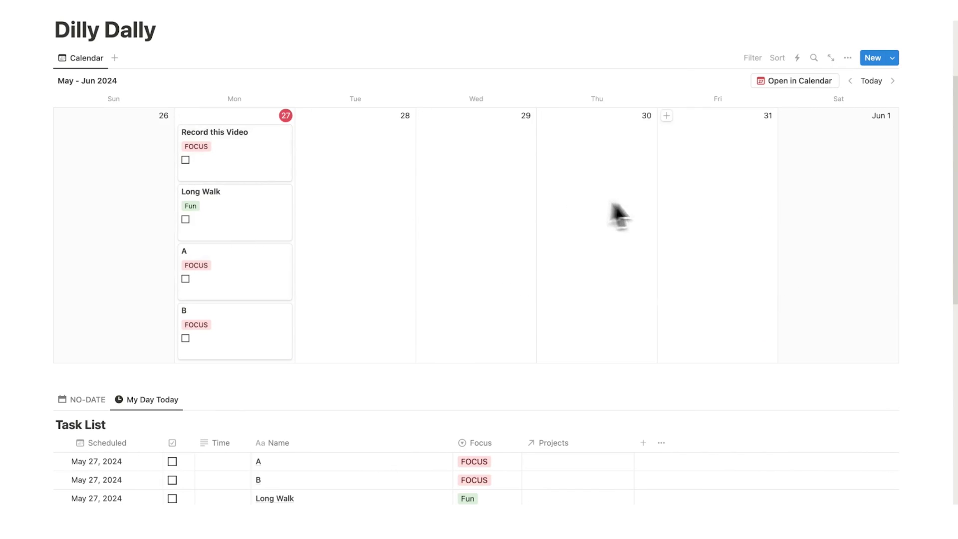
pyautogui.scroll(-6, 577, 224)
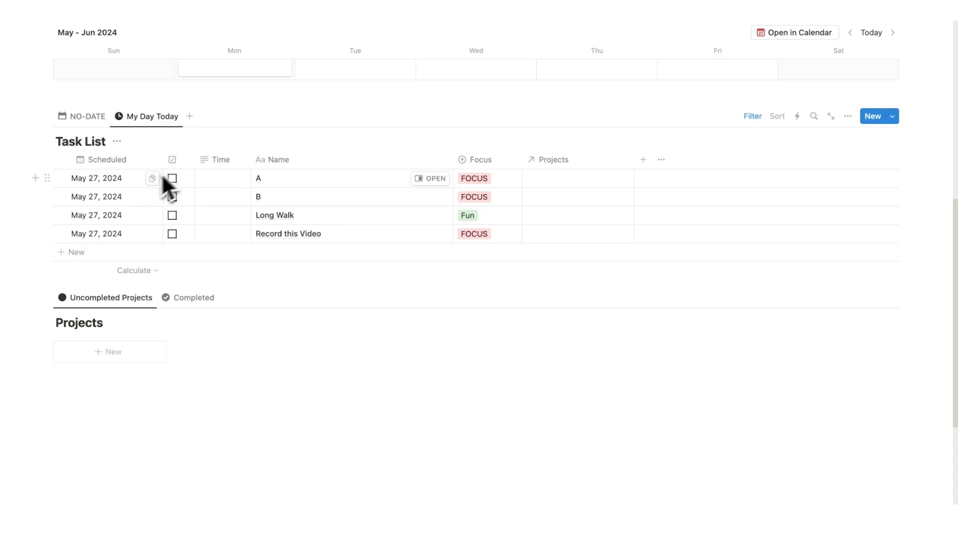
pyautogui.moveTo(46, 234); pyautogui.dragTo(62, 185)
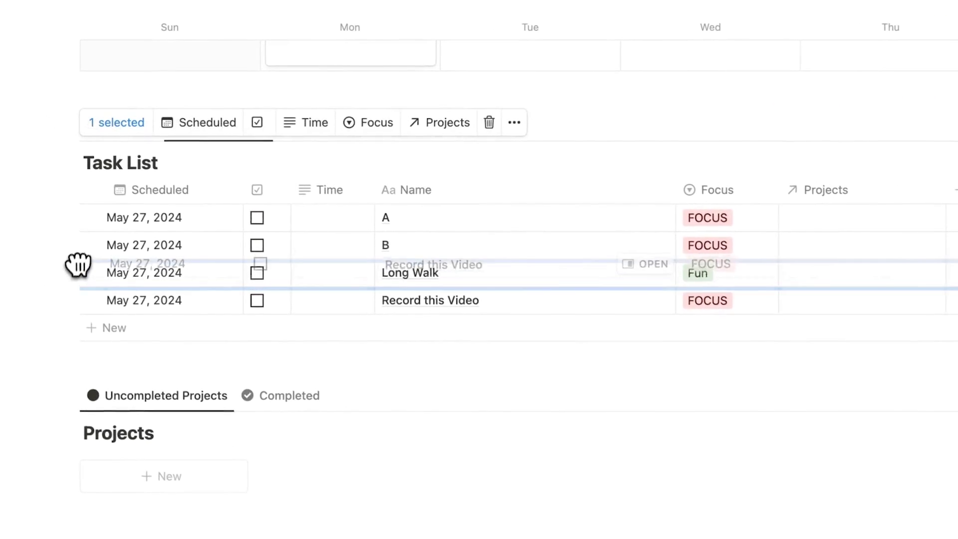
pyautogui.moveTo(92, 227); pyautogui.dragTo(92, 222)
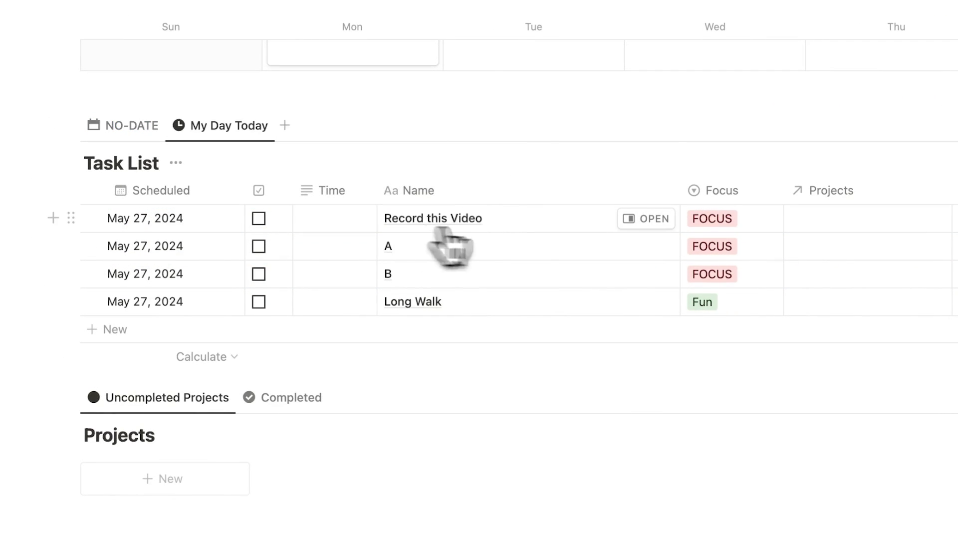
pyautogui.click(339, 221)
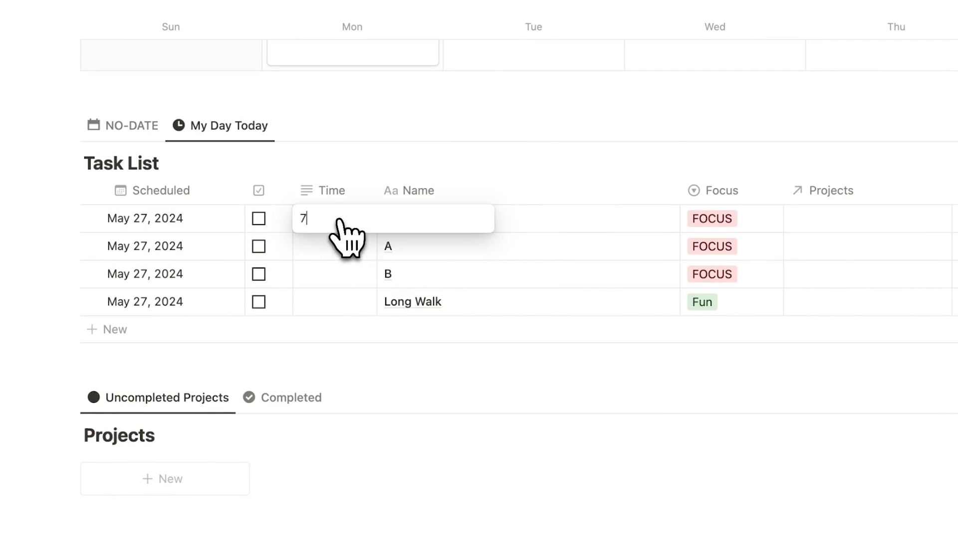
pyautogui.press('Return')
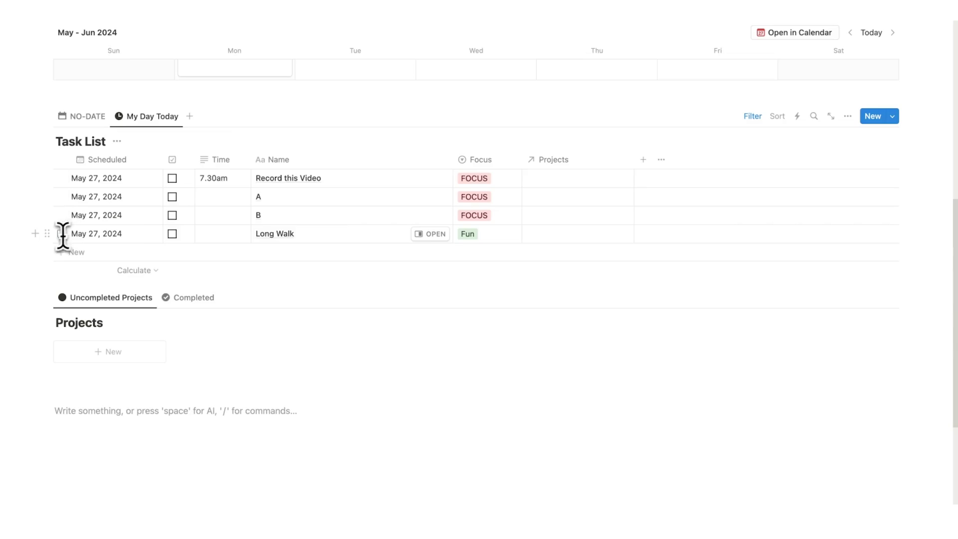
# Step: Put Long Walk second with Time 10am, and give task A the time 1pm
pyautogui.moveTo(57, 234); pyautogui.dragTo(62, 196)
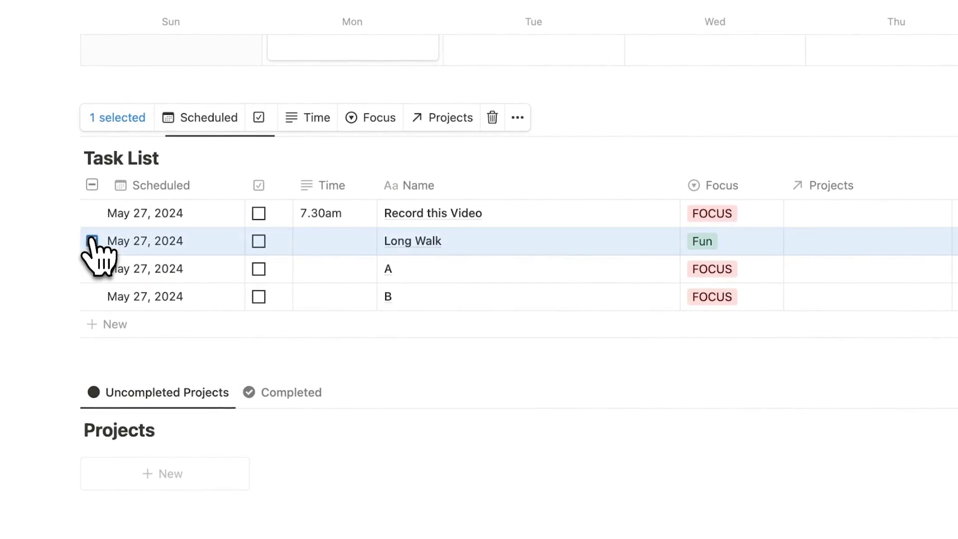
pyautogui.click(92, 240)
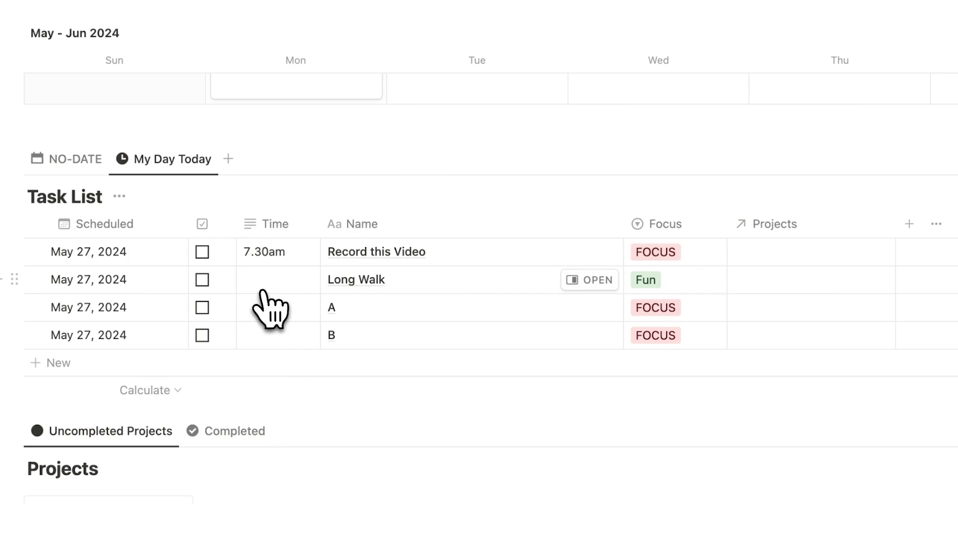
pyautogui.click(264, 295)
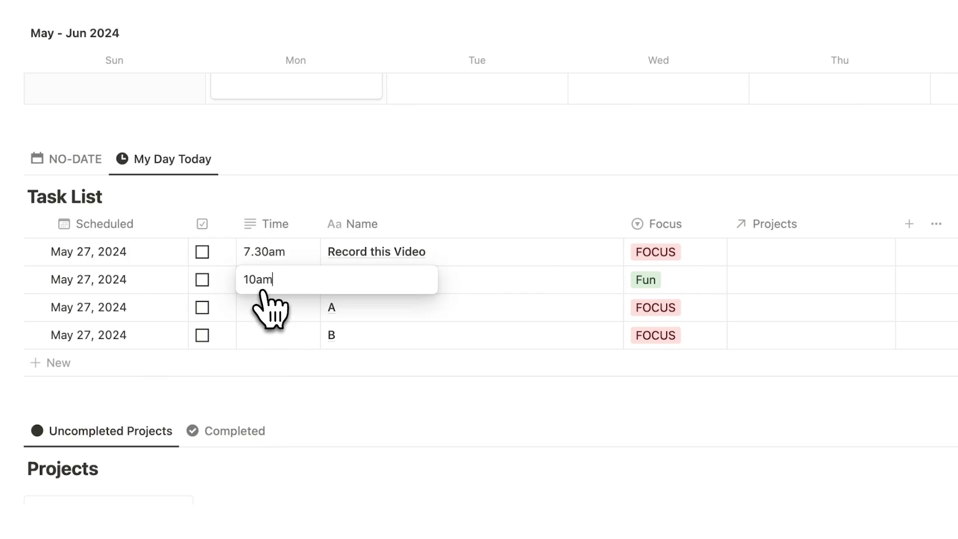
pyautogui.click(264, 304)
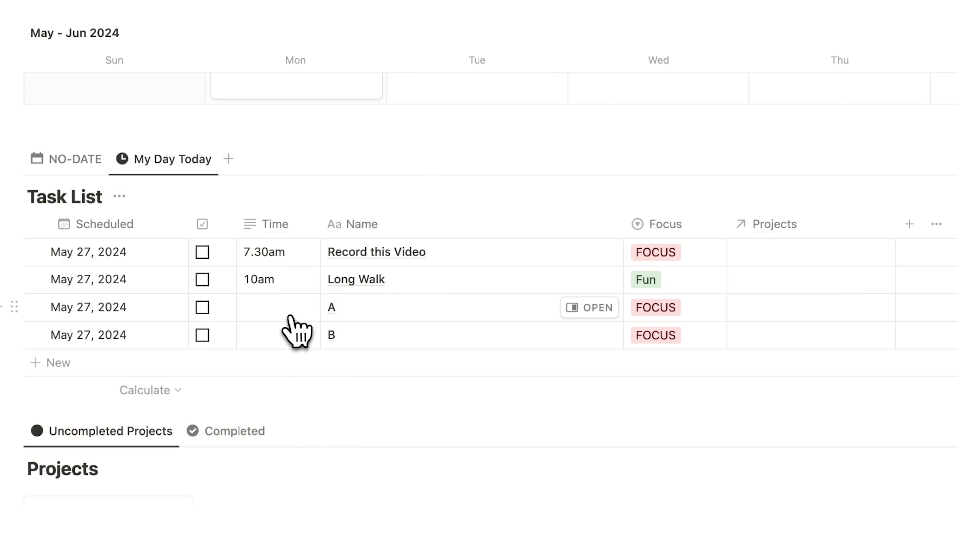
pyautogui.click(297, 320)
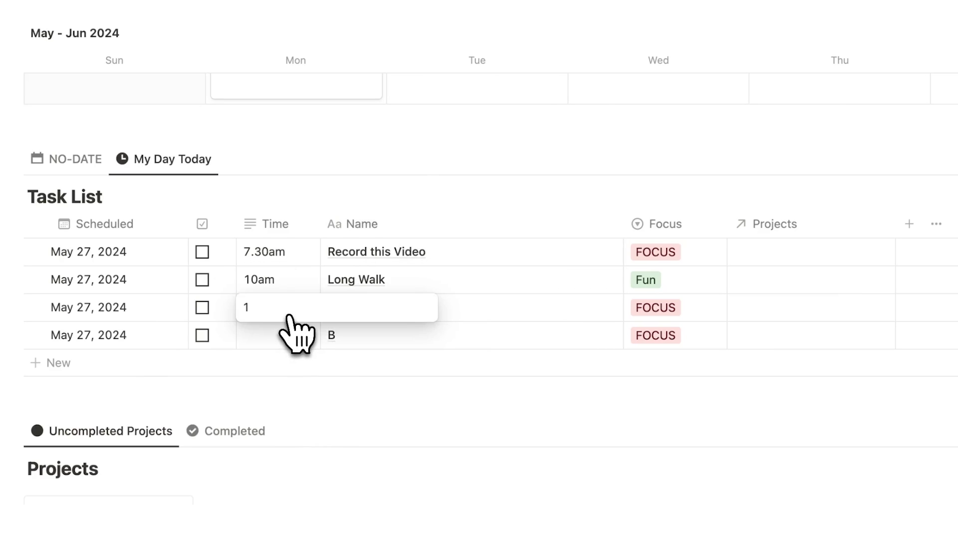
pyautogui.press('Return')
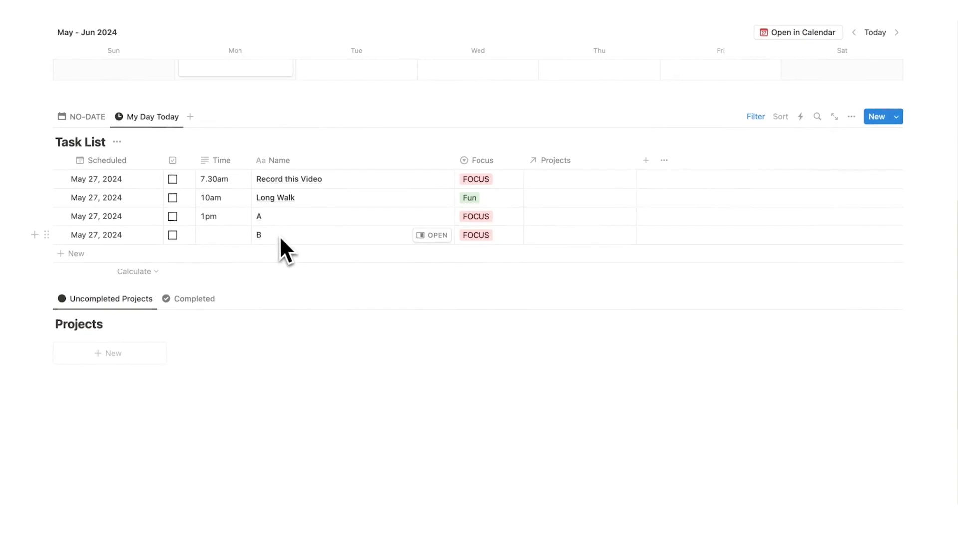
pyautogui.scroll(3, 294, 242)
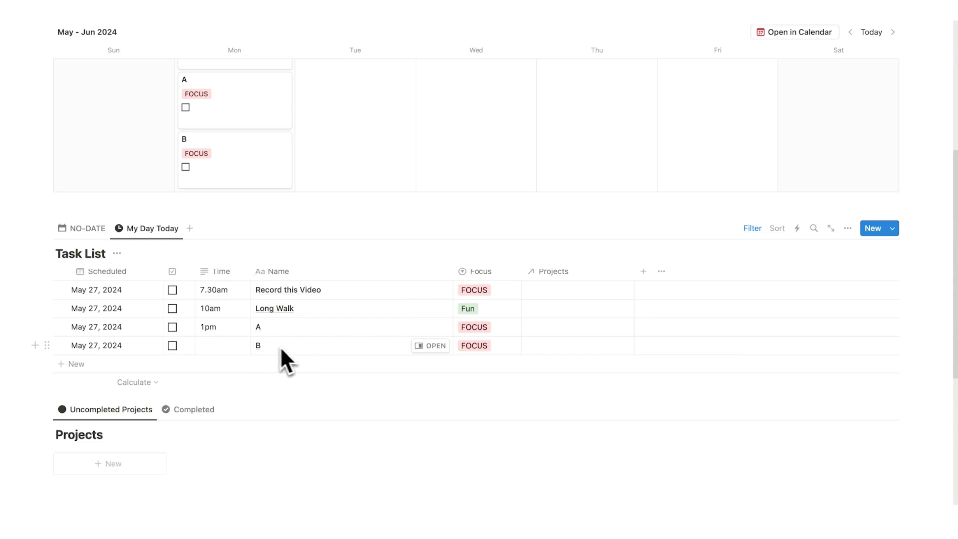
# Step: Drag card B from Monday 27 onto Tuesday 28 in the calendar
pyautogui.moveTo(266, 306); pyautogui.dragTo(349, 210)
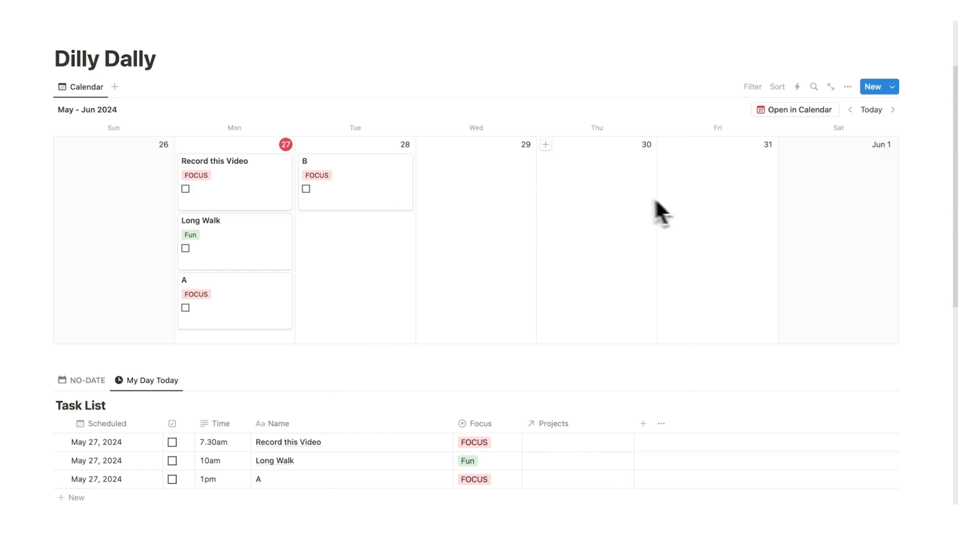
pyautogui.moveTo(380, 207); pyautogui.dragTo(239, 219)
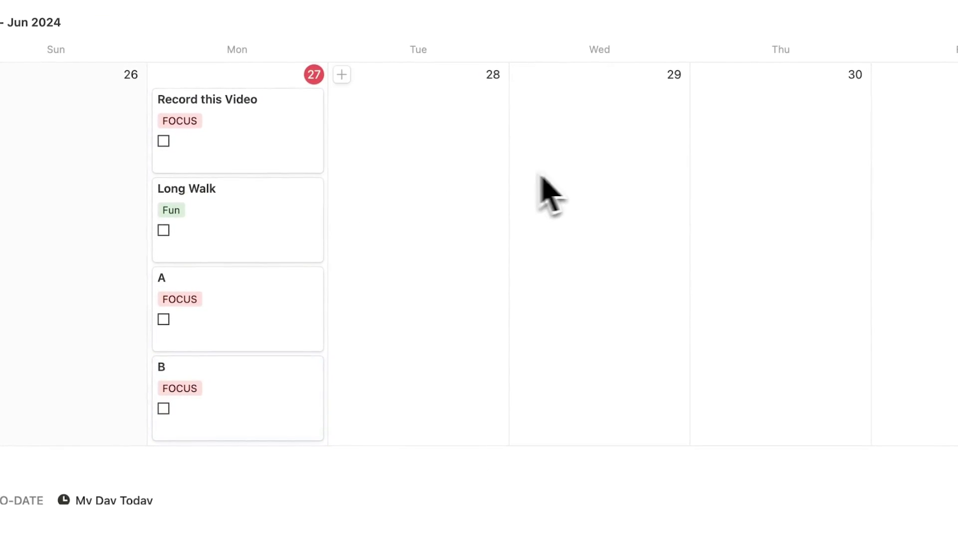
pyautogui.moveTo(301, 366); pyautogui.dragTo(477, 193)
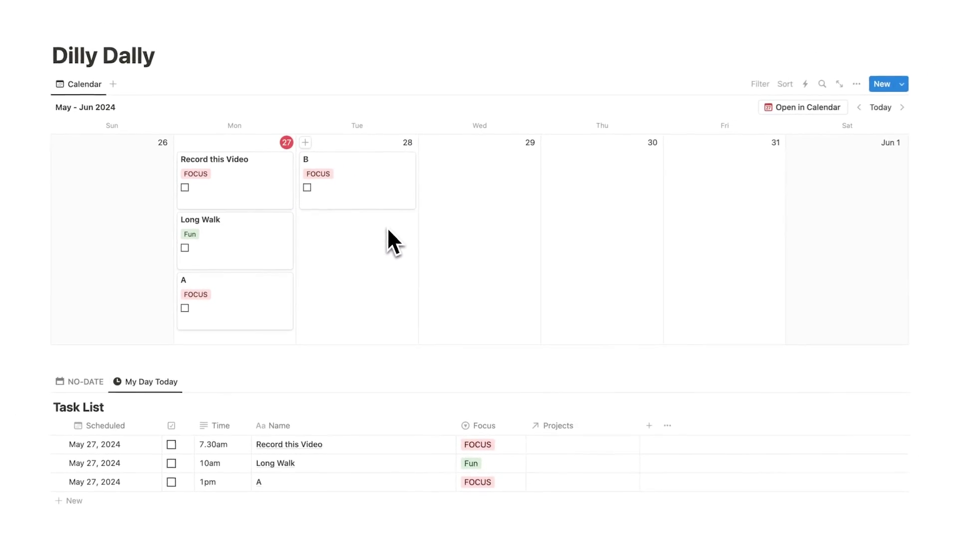
pyautogui.scroll(-4, 384, 228)
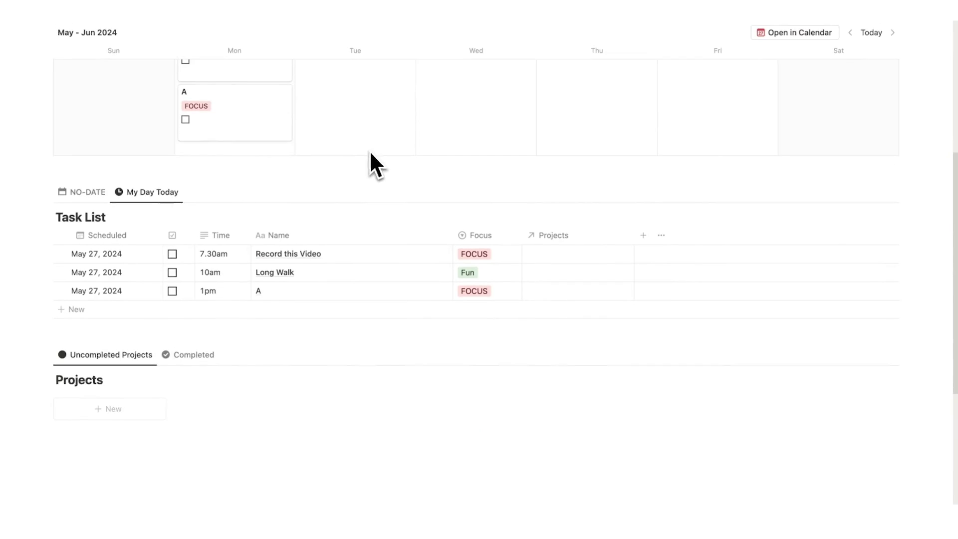
# Step: Tick the done checkboxes for Record this Video, Long Walk and A in My Day Today
pyautogui.click(172, 254)
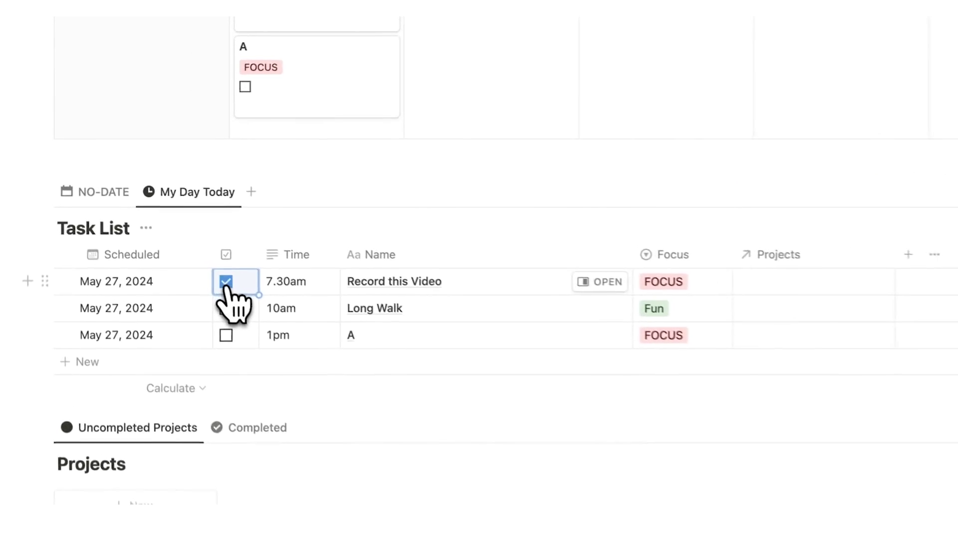
pyautogui.click(172, 272)
pyautogui.click(172, 291)
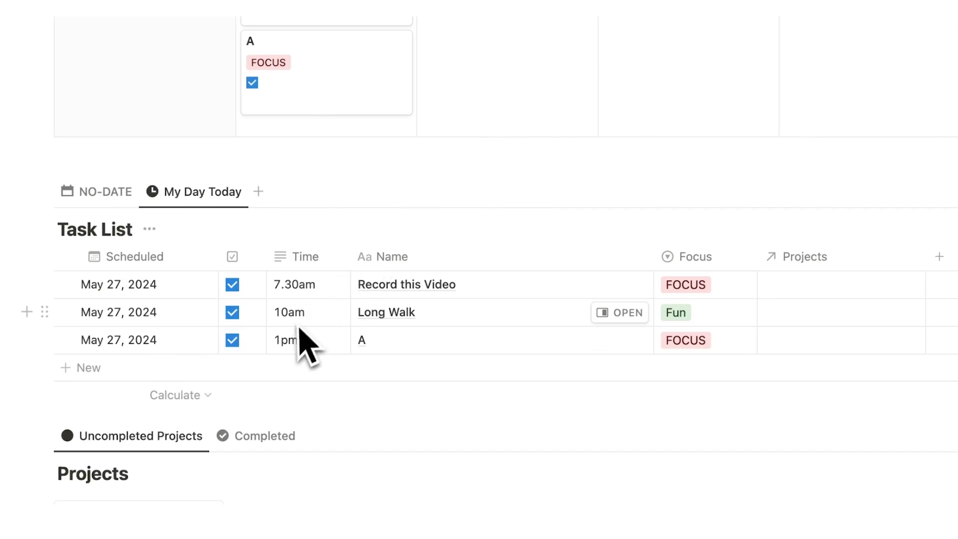
pyautogui.scroll(5, 299, 327)
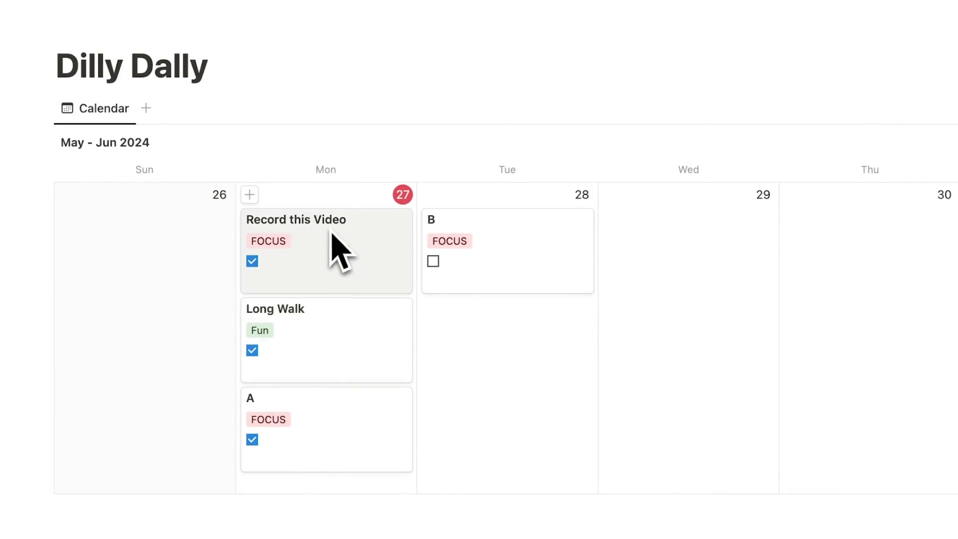
pyautogui.scroll(-3, 367, 292)
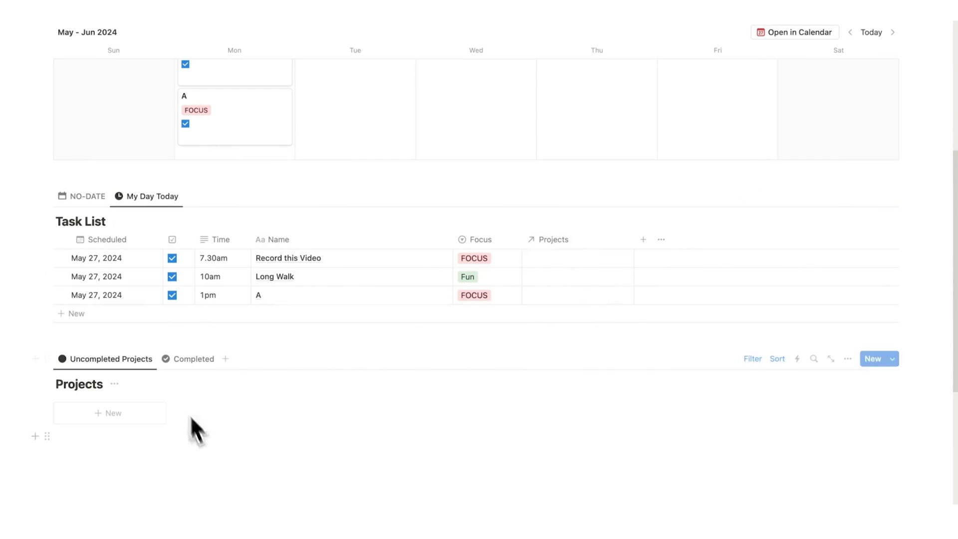
pyautogui.scroll(5, 255, 424)
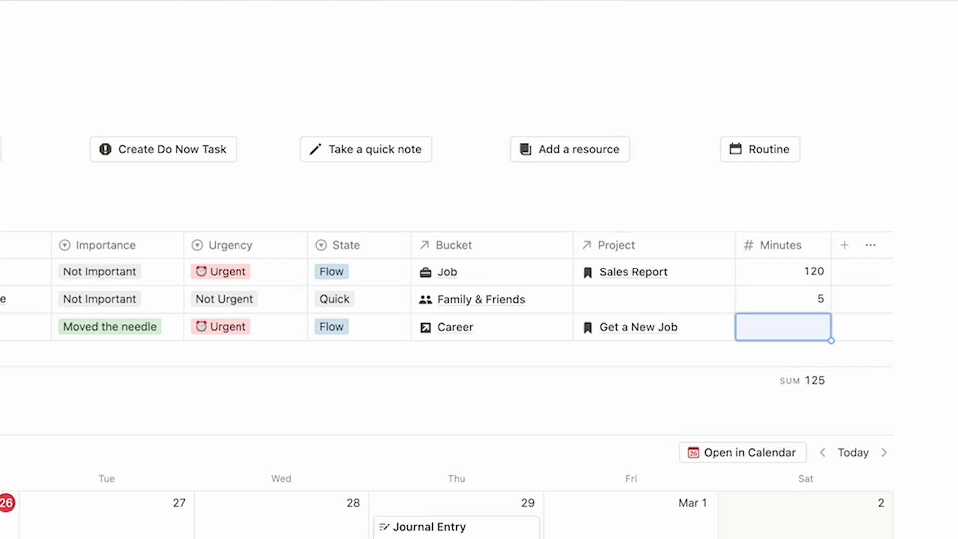
# Step: Enter 60 minutes for Write Cover Letter, then open the Time Track page's Month Buckets view
pyautogui.write('60')
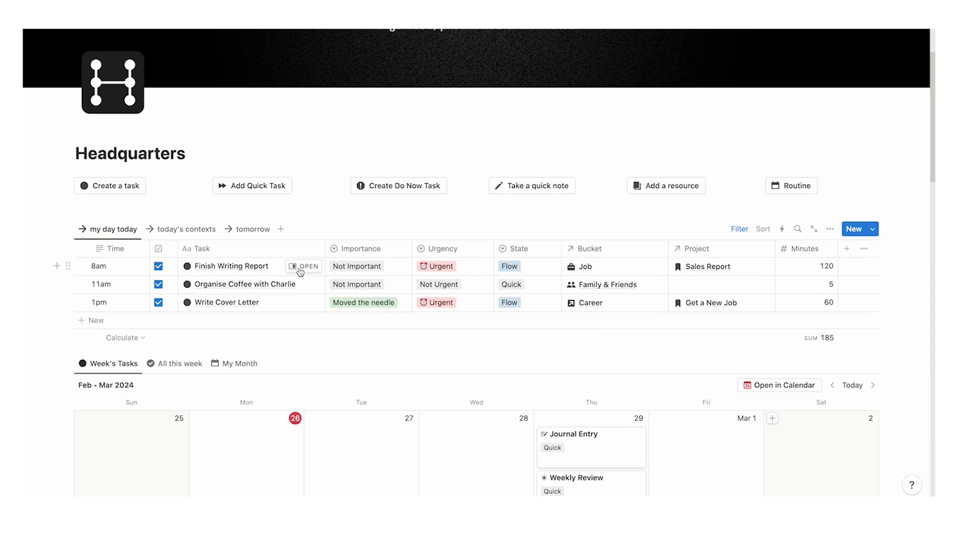
pyautogui.scroll(-20, 620, 208)
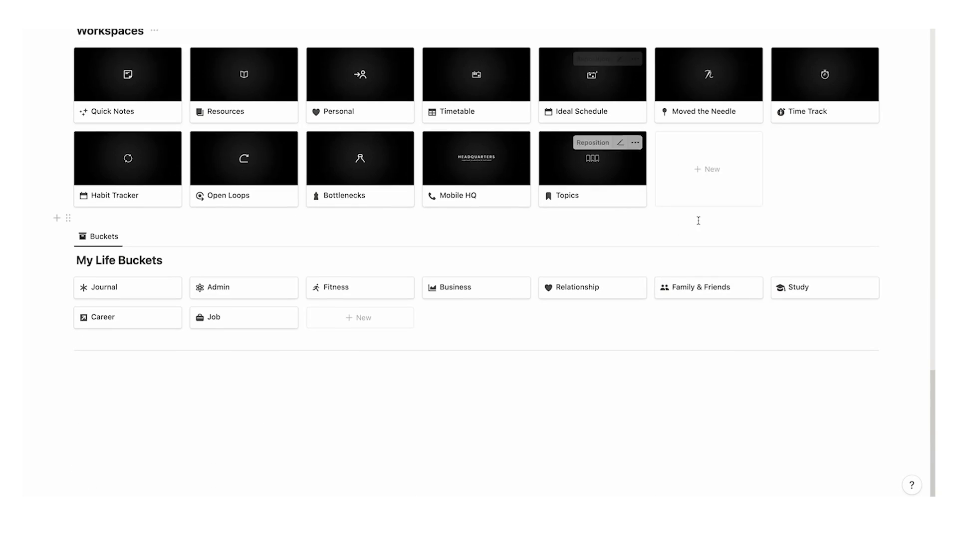
pyautogui.click(822, 82)
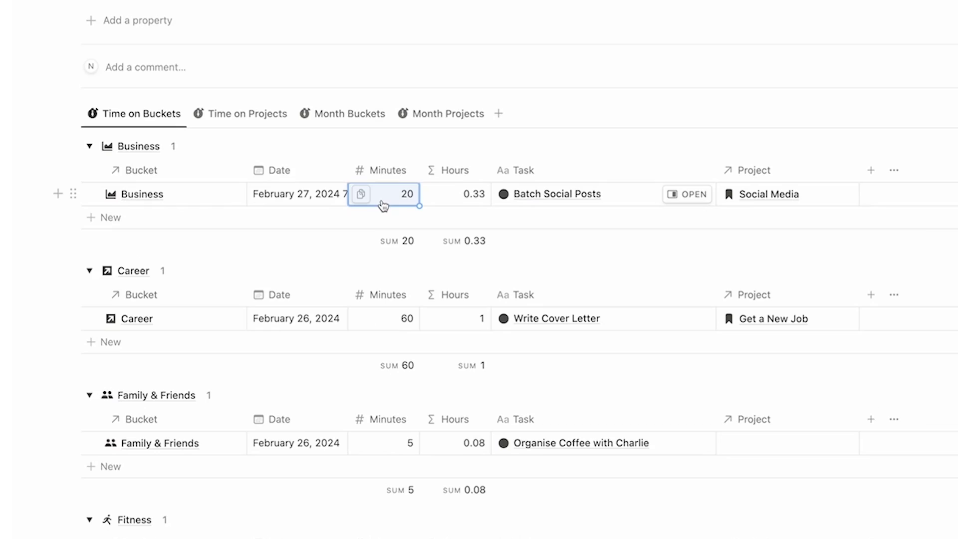
pyautogui.scroll(-3, 218, 205)
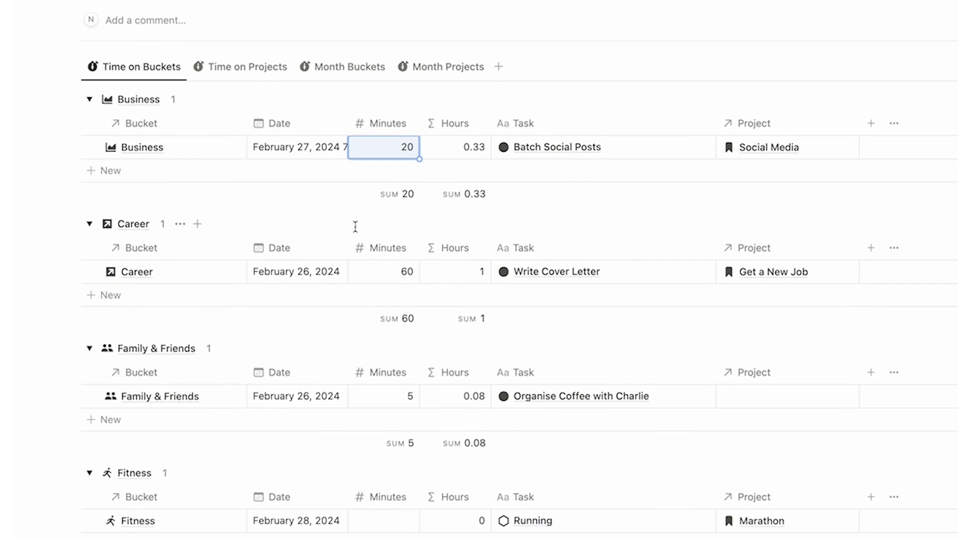
pyautogui.scroll(-2, 501, 275)
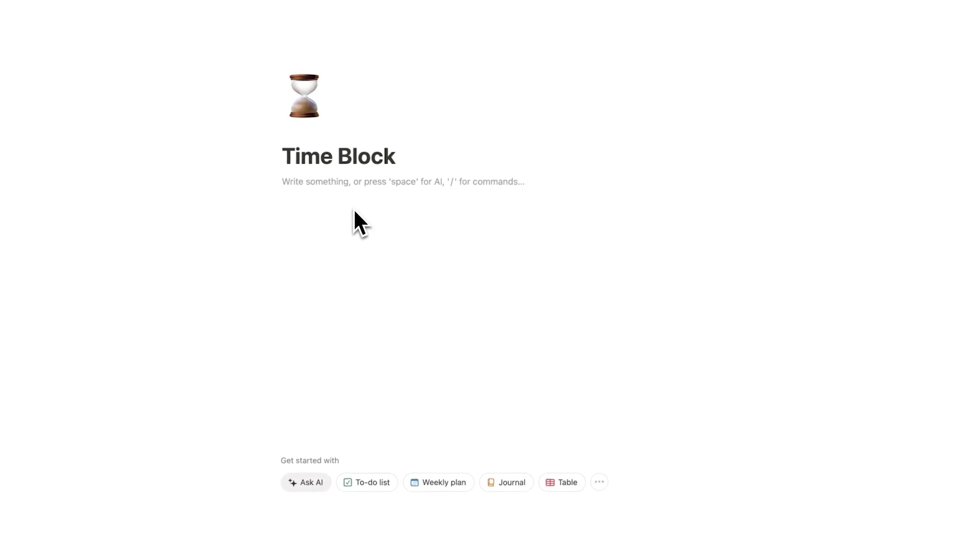
# Step: Insert a new inline table database titled TaskList on the Time Block page
pyautogui.write('/data')
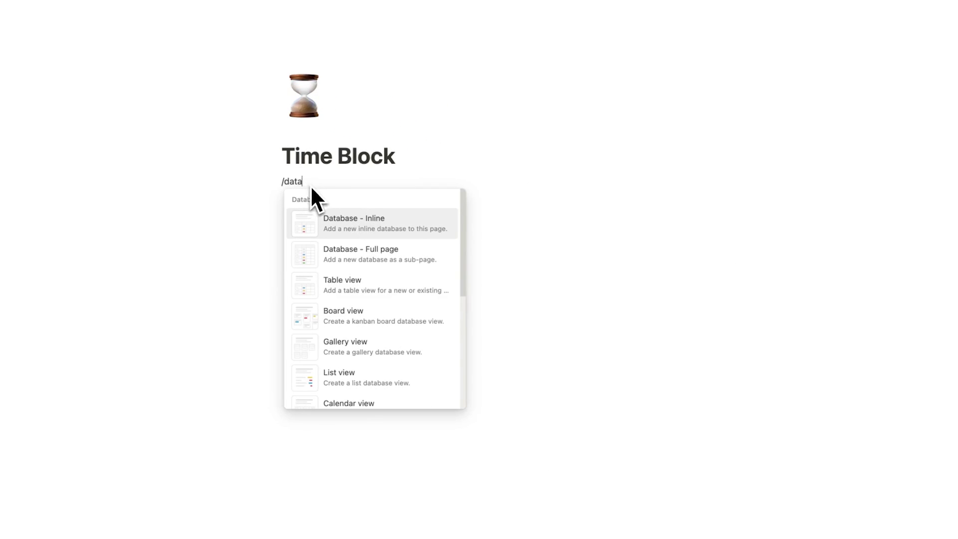
pyautogui.click(384, 284)
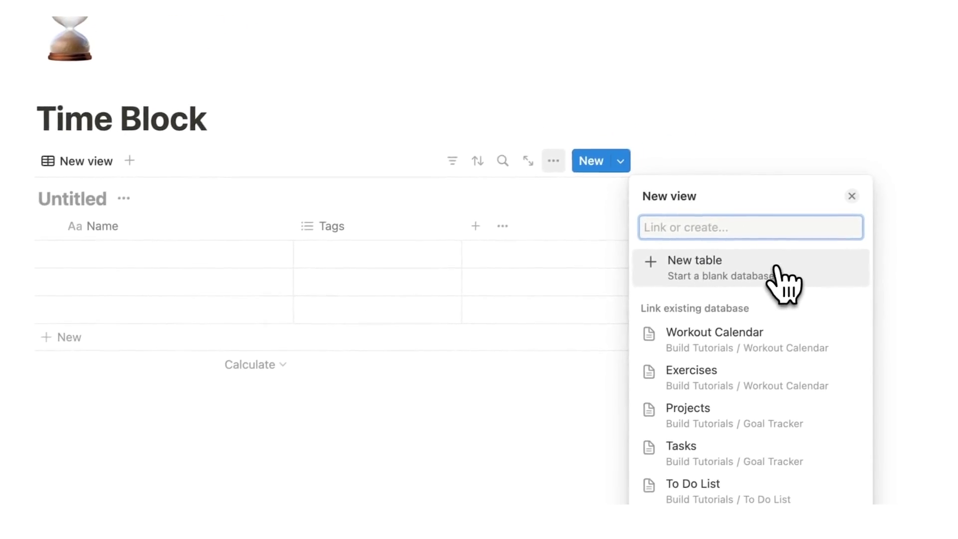
pyautogui.click(848, 245)
pyautogui.write('TaskList')
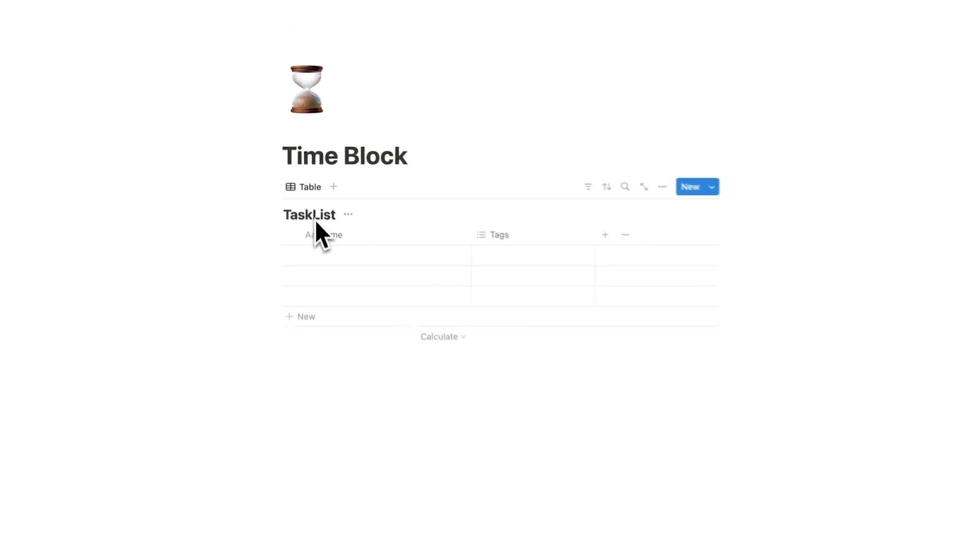
# Step: Add a second table view below it and search for the TaskList database
pyautogui.click(342, 349)
pyautogui.write('/da')
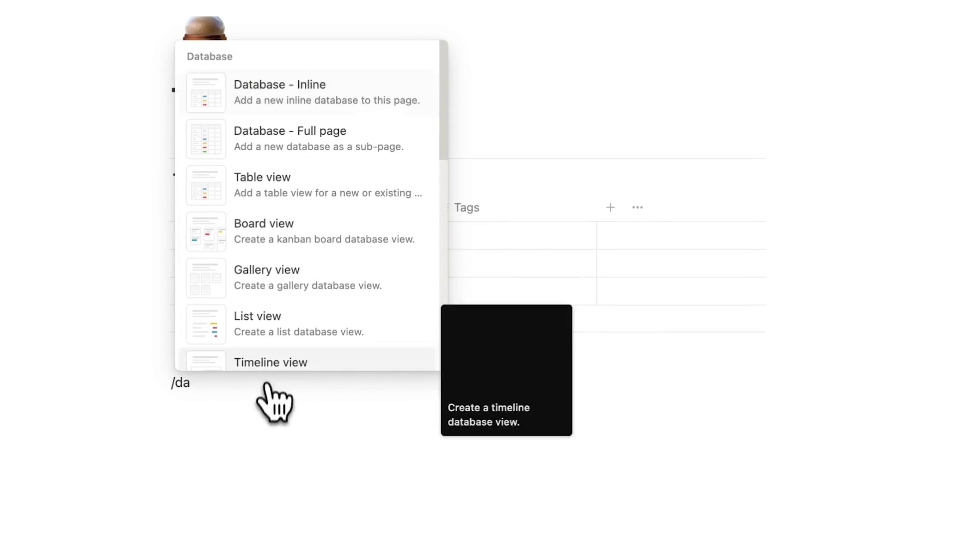
pyautogui.click(274, 201)
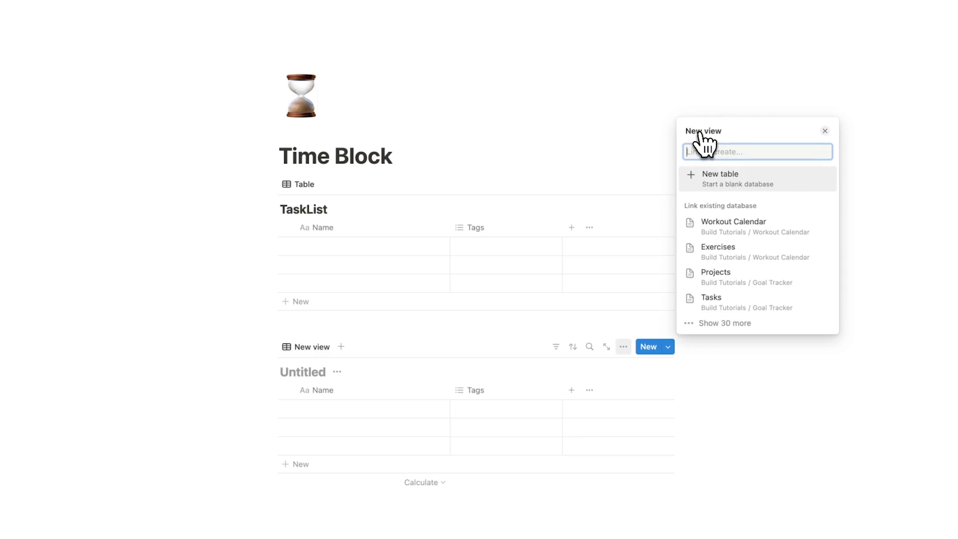
pyautogui.write('TaskList')
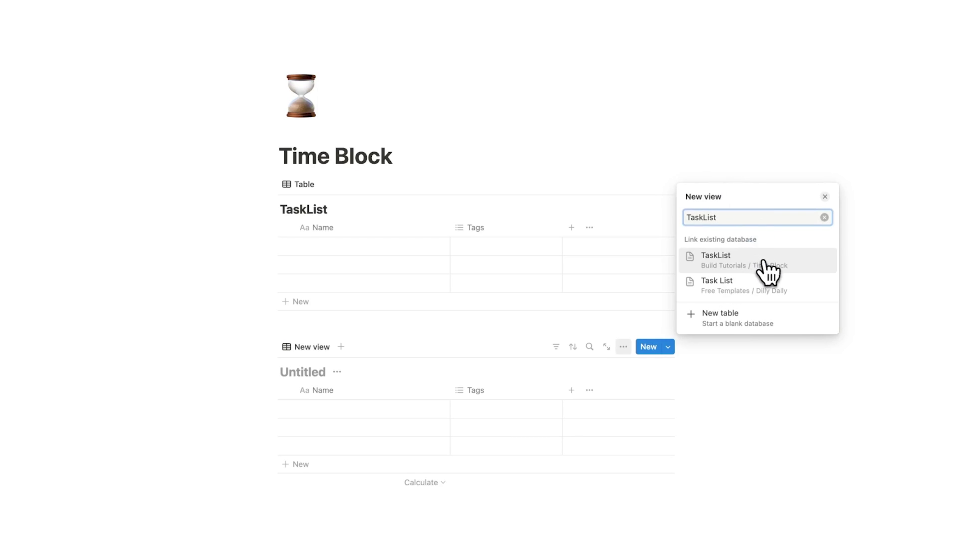
# Step: Link the lower view to TaskList and switch the main TaskList view to Calendar layout
pyautogui.click(766, 264)
pyautogui.click(770, 200)
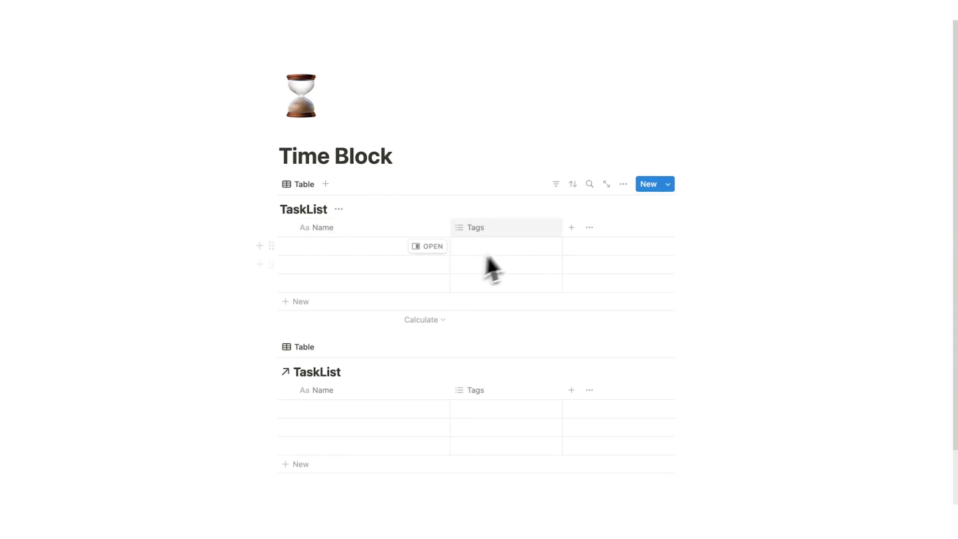
pyautogui.click(624, 187)
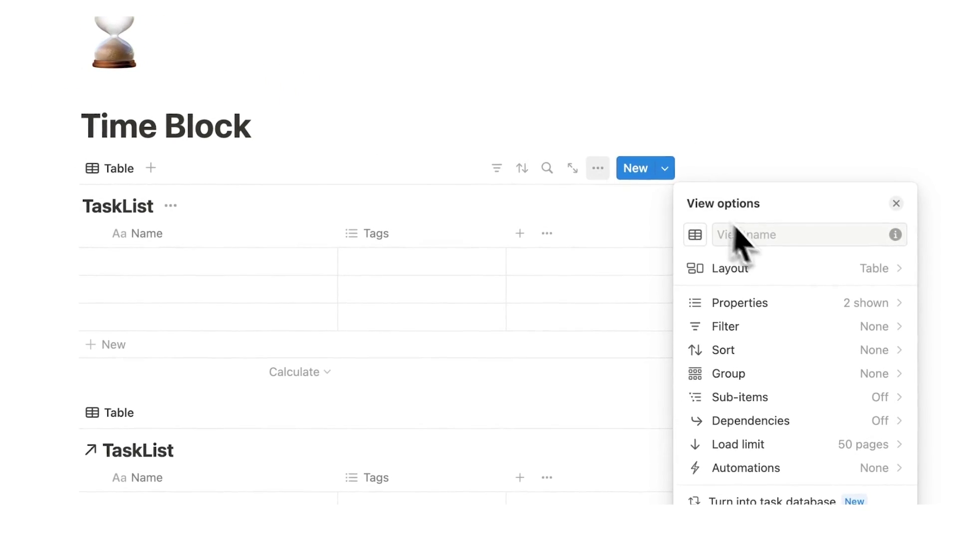
pyautogui.click(730, 268)
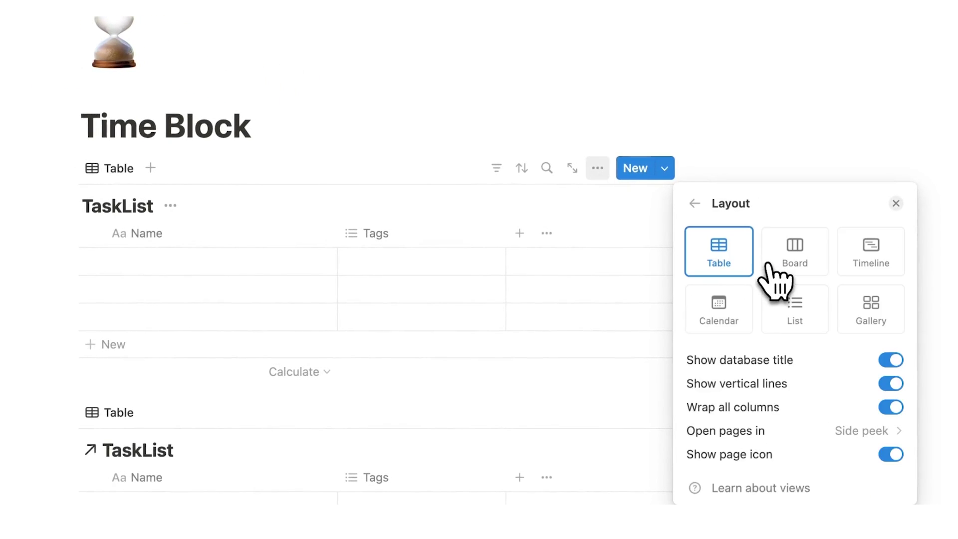
pyautogui.click(729, 305)
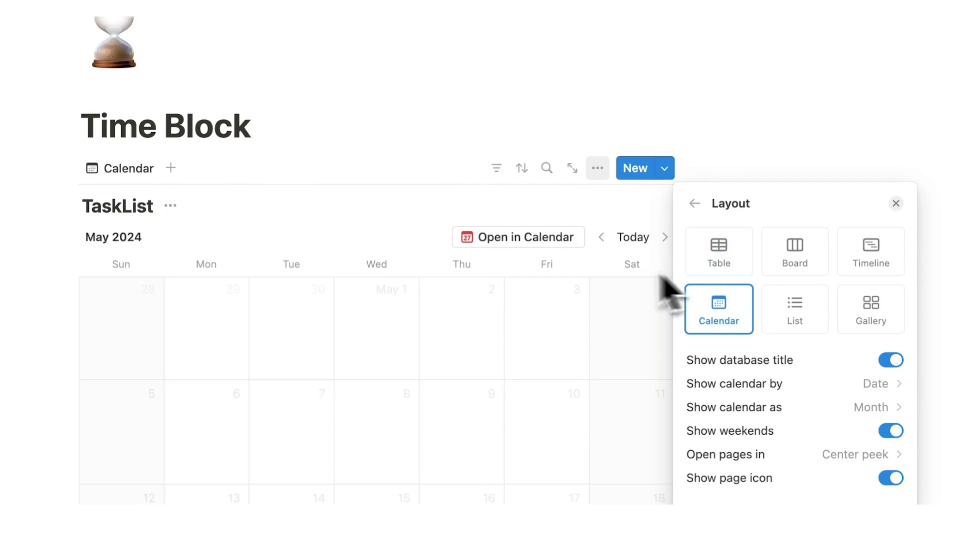
pyautogui.click(201, 398)
pyautogui.scroll(-3, 498, 349)
pyautogui.scroll(3, 384, 316)
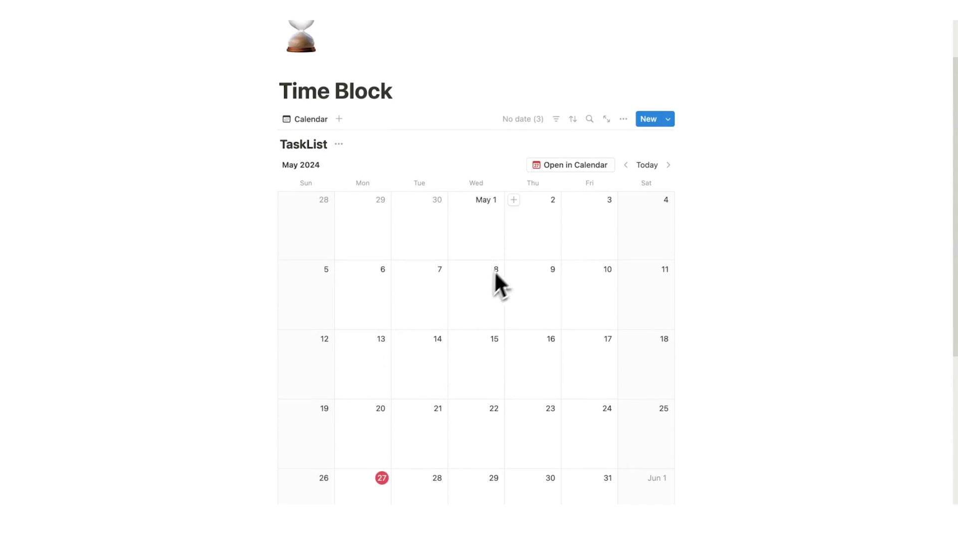
# Step: Set the TaskList calendar to show by Week instead of Month
pyautogui.click(623, 119)
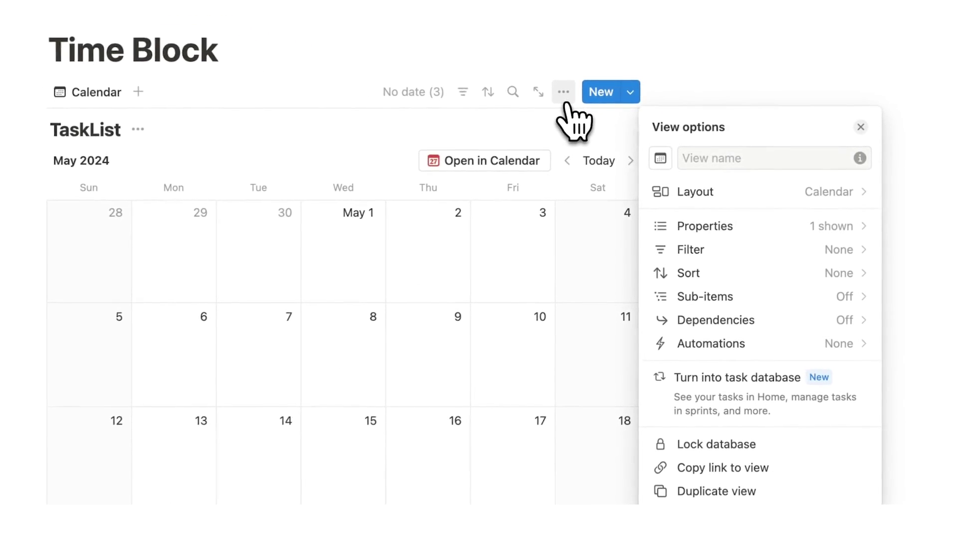
pyautogui.click(736, 190)
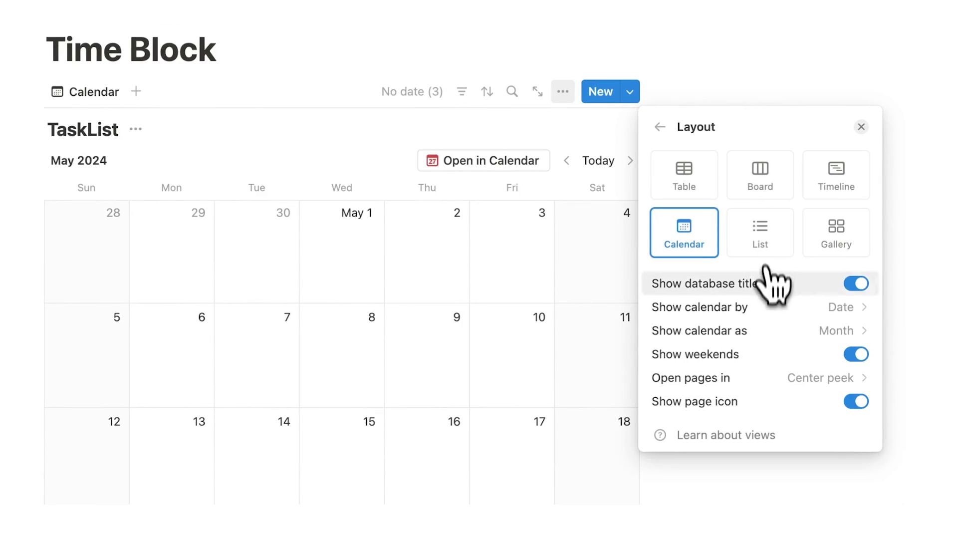
pyautogui.click(776, 336)
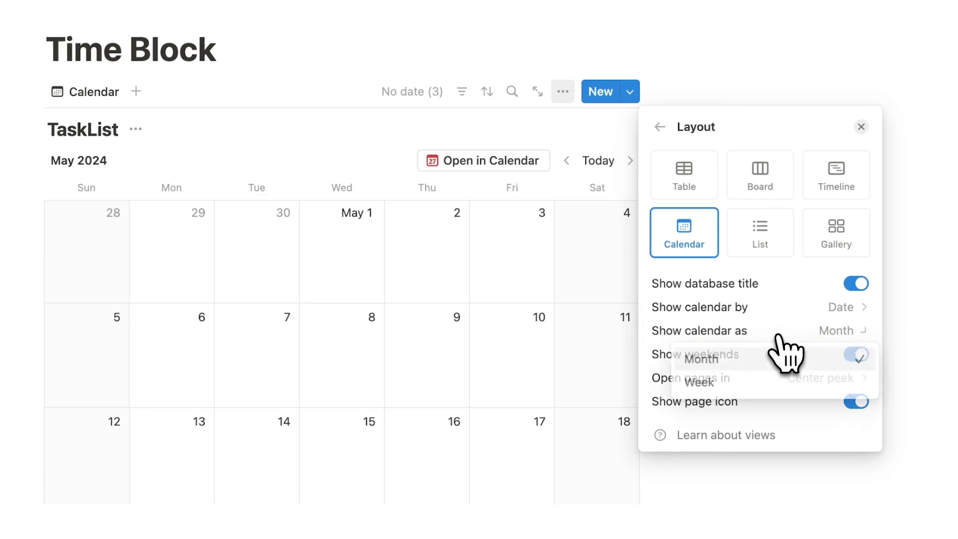
pyautogui.click(733, 383)
pyautogui.click(466, 349)
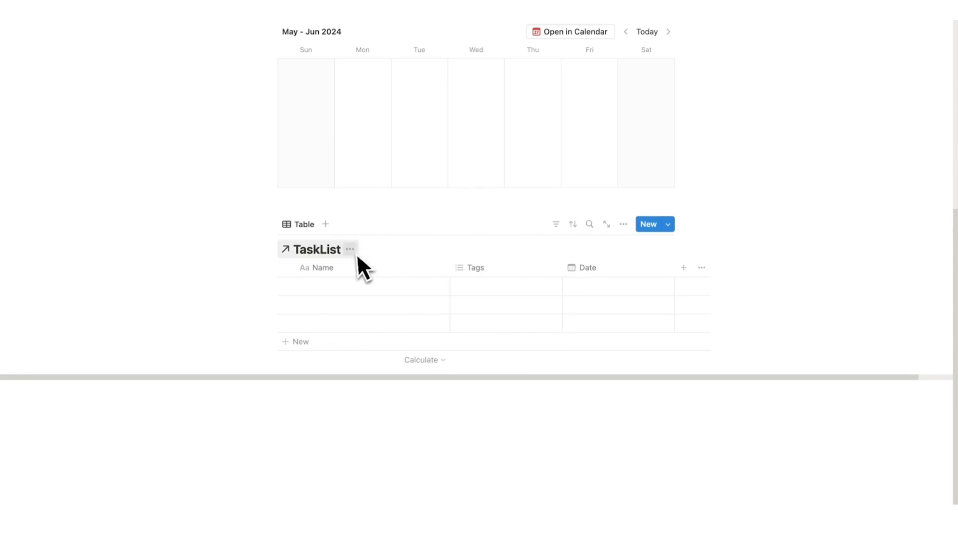
# Step: Rename the lower table view to Full List
pyautogui.click(300, 225)
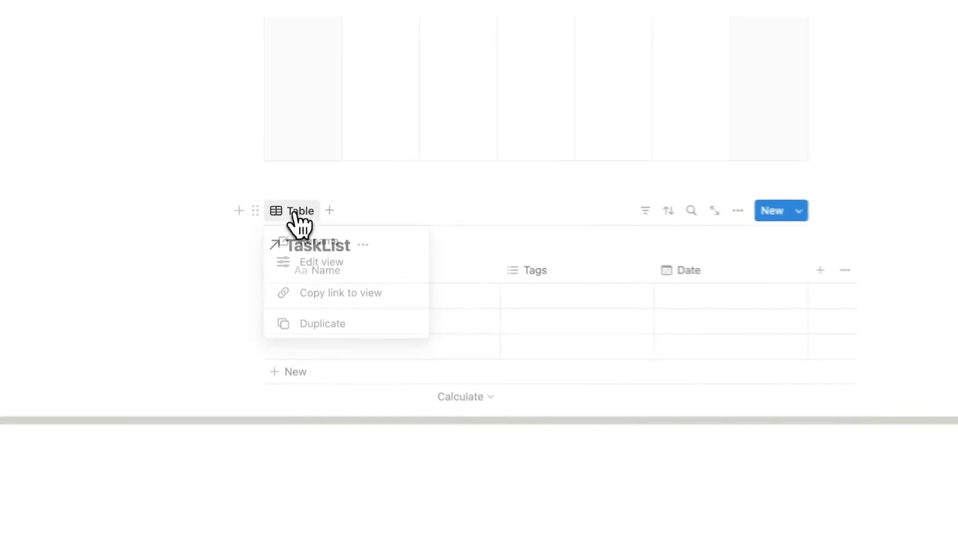
pyautogui.click(308, 257)
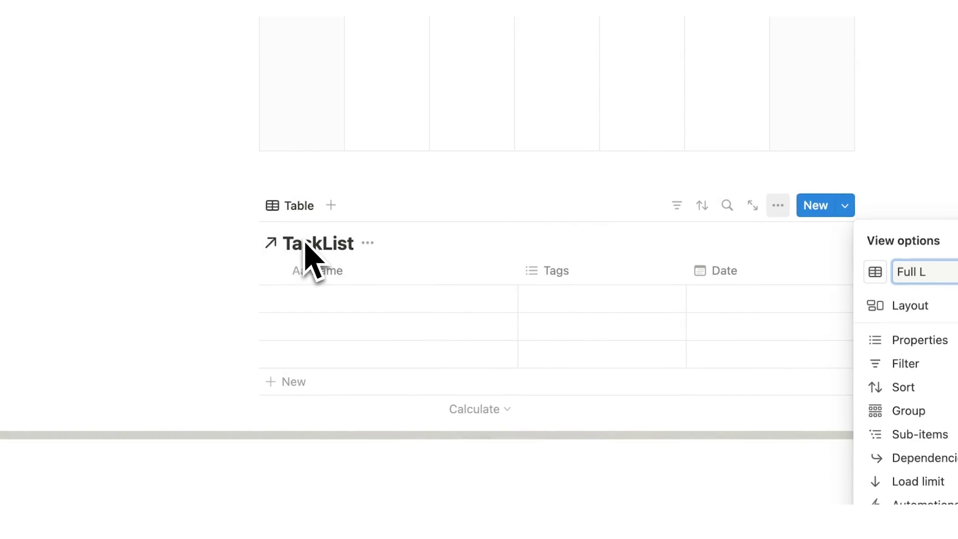
pyautogui.write('Full List')
pyautogui.click(354, 105)
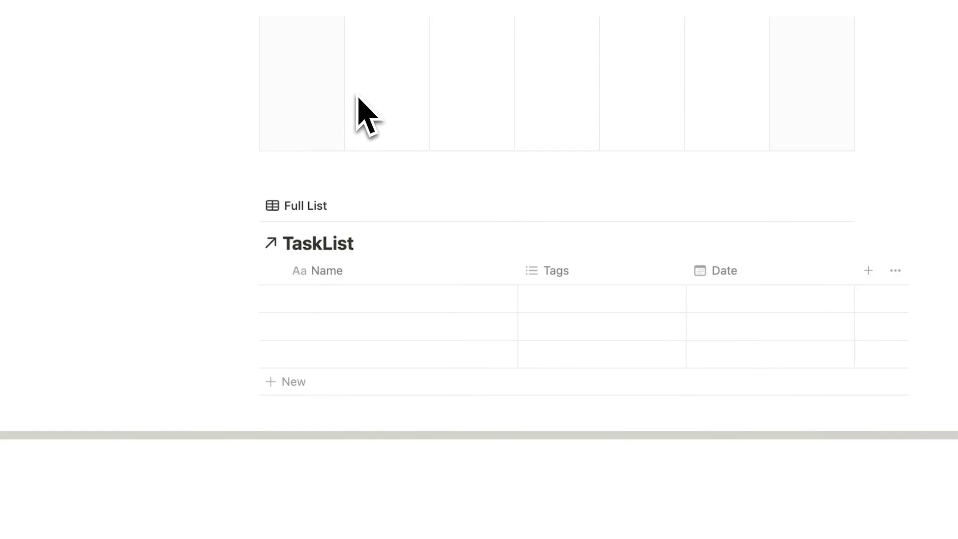
# Step: Delete the Tags property, then move the Date column before Name and narrow it
pyautogui.click(582, 280)
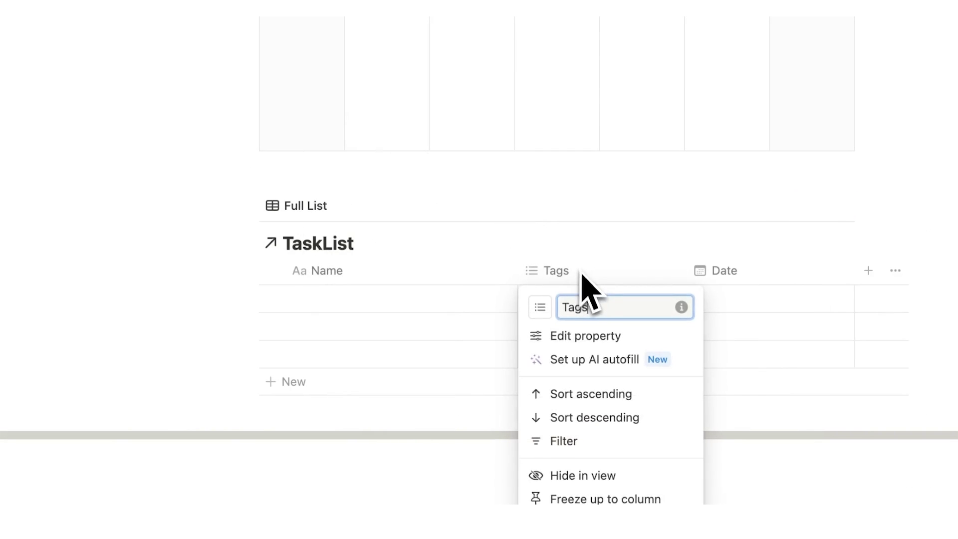
pyautogui.click(564, 469)
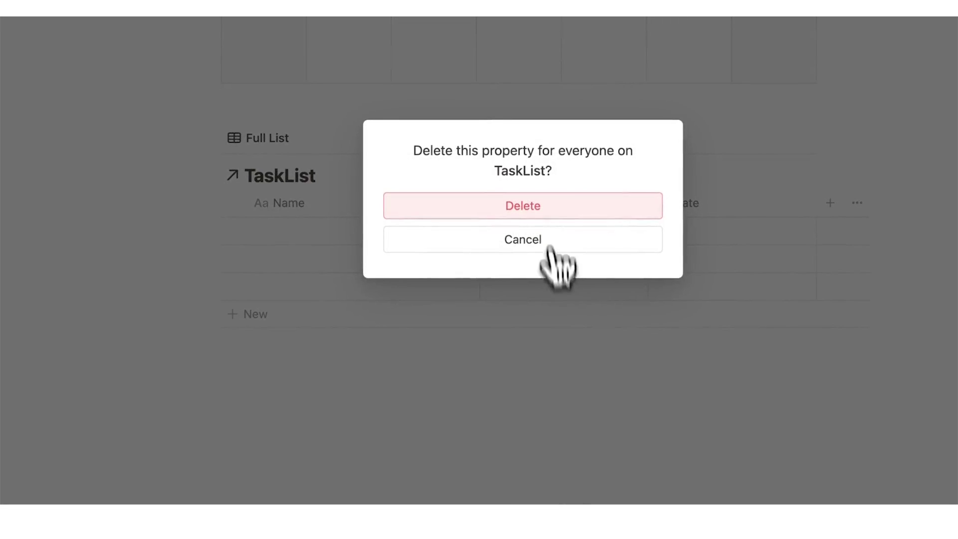
pyautogui.click(546, 205)
pyautogui.moveTo(547, 203); pyautogui.dragTo(347, 205)
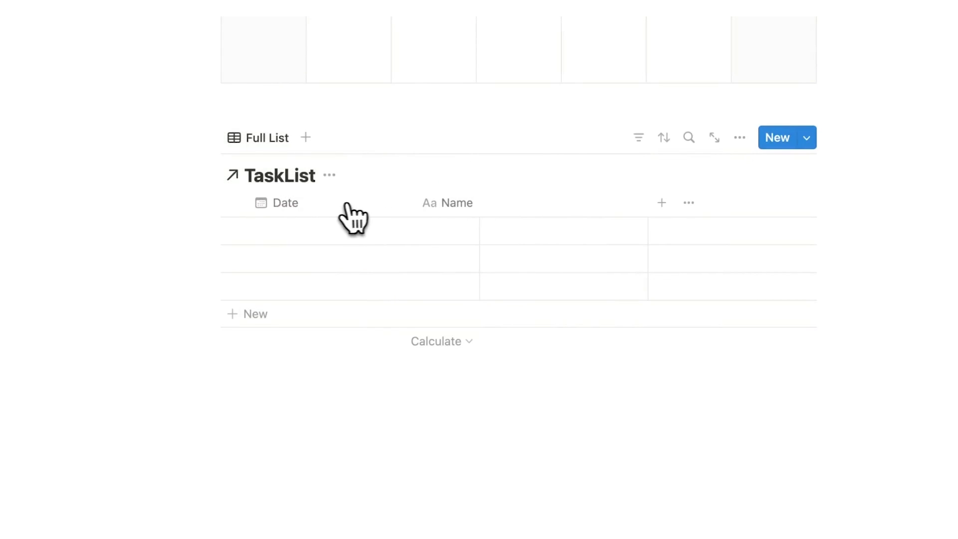
pyautogui.moveTo(414, 203); pyautogui.dragTo(363, 203)
pyautogui.scroll(8, 374, 250)
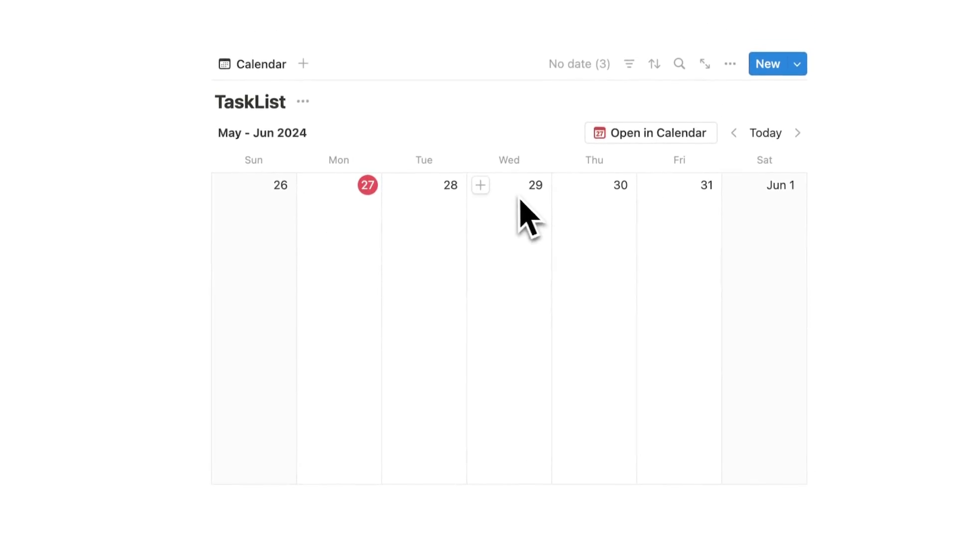
pyautogui.scroll(-3, 479, 309)
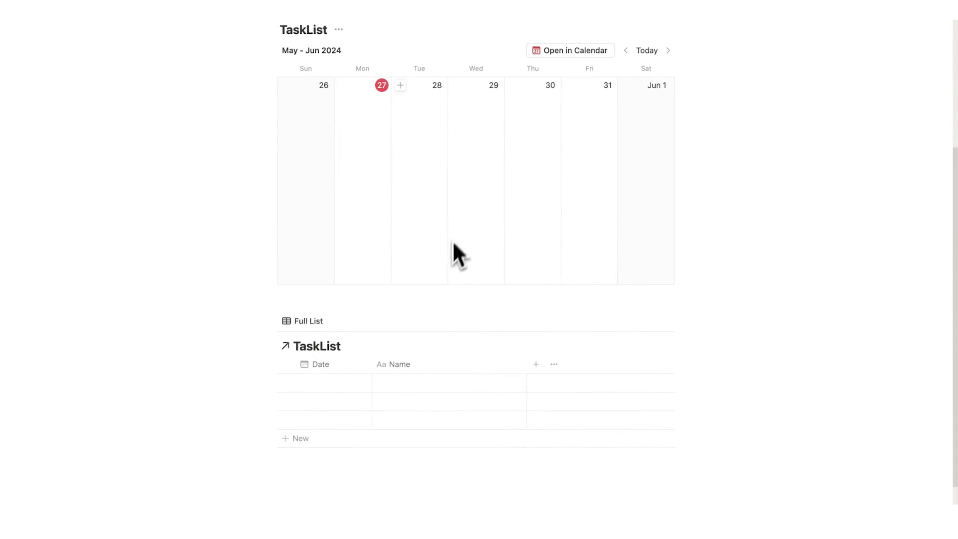
pyautogui.scroll(1, 399, 284)
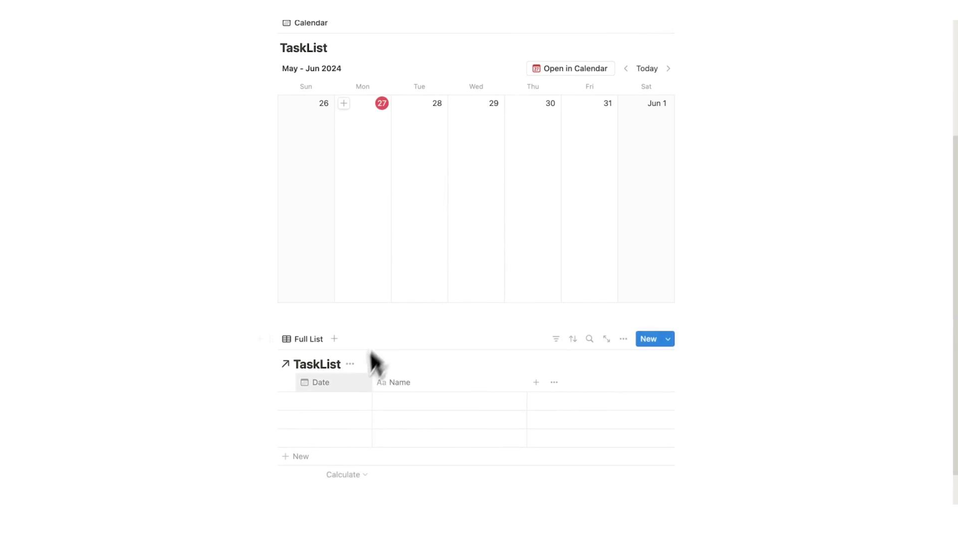
pyautogui.scroll(-2, 343, 431)
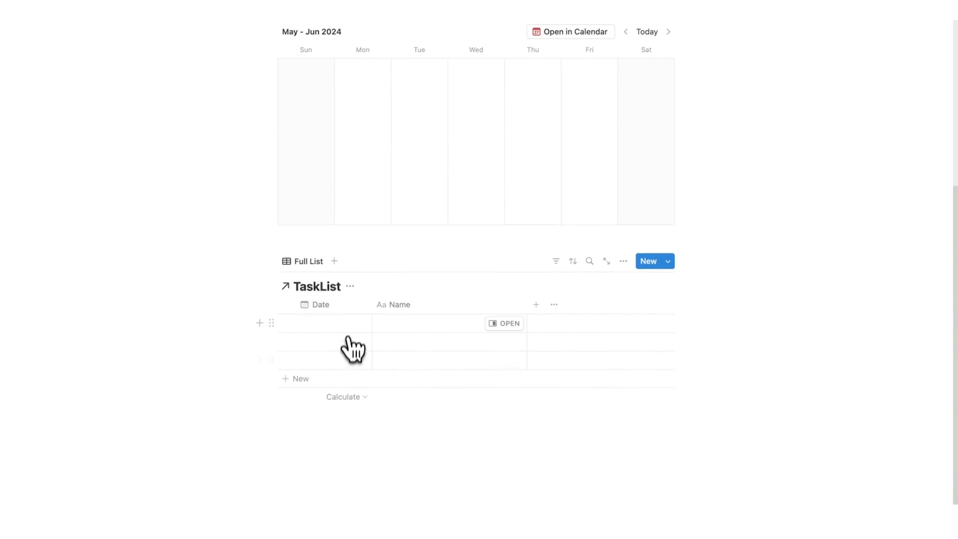
# Step: Rename the Name column to Task
pyautogui.click(415, 295)
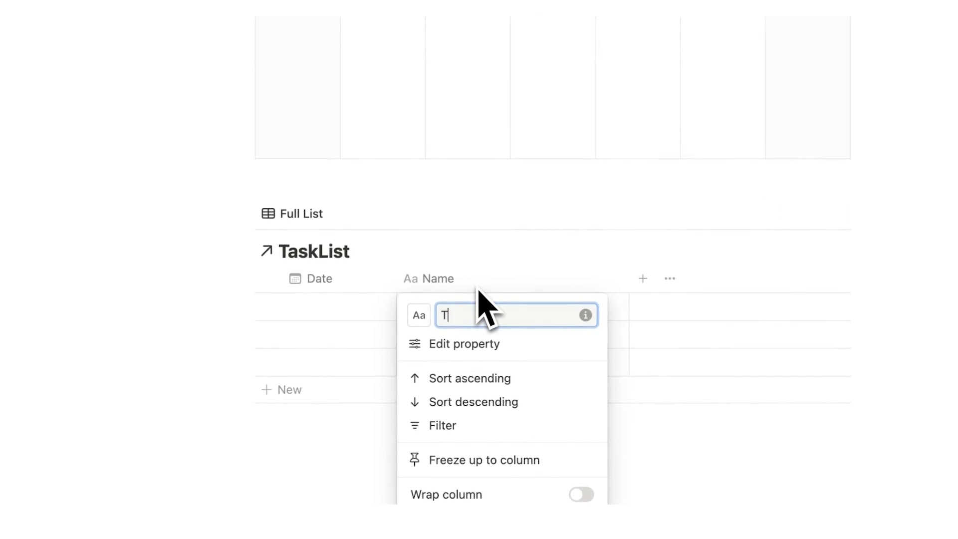
pyautogui.write('Task')
pyautogui.press('Return')
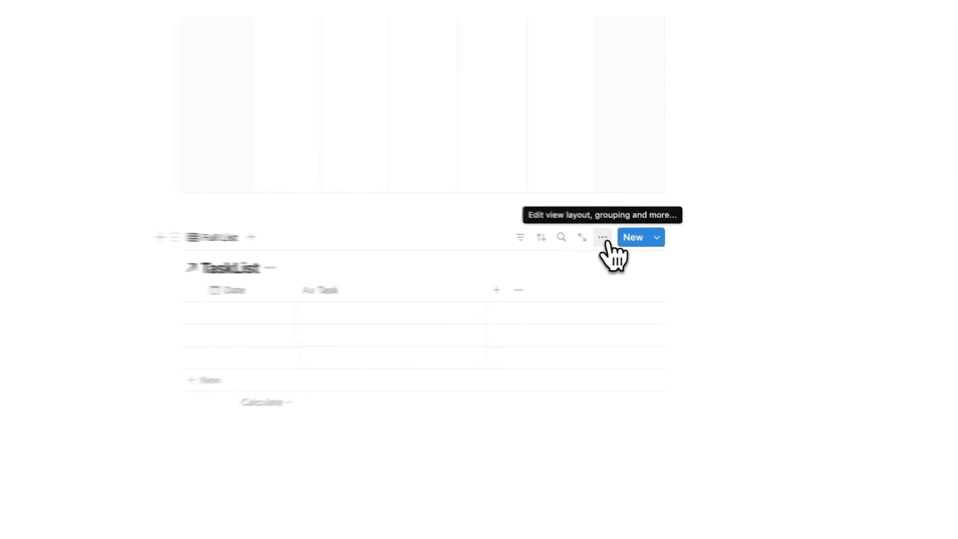
# Step: Hide the TaskList database title through the view's layout options
pyautogui.click(602, 238)
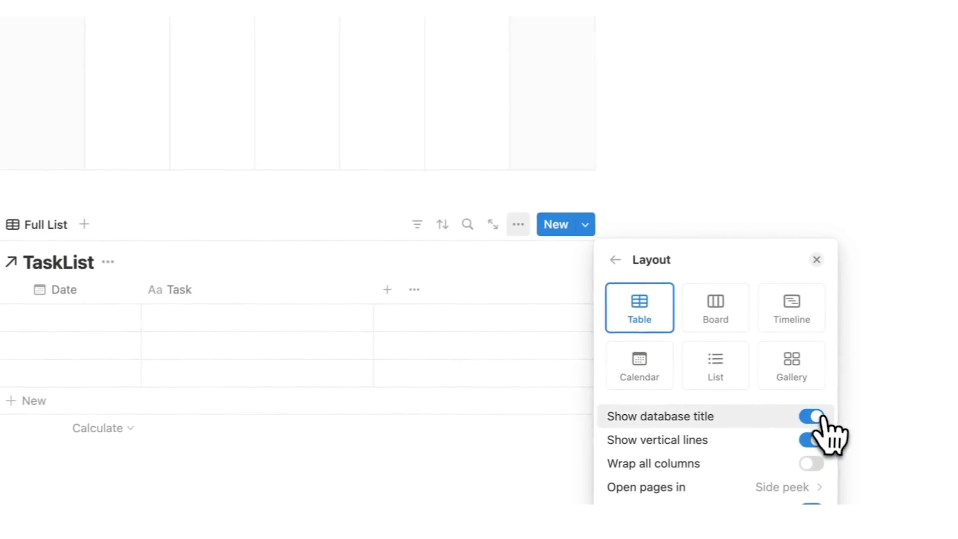
pyautogui.click(916, 413)
pyautogui.click(602, 260)
pyautogui.click(474, 166)
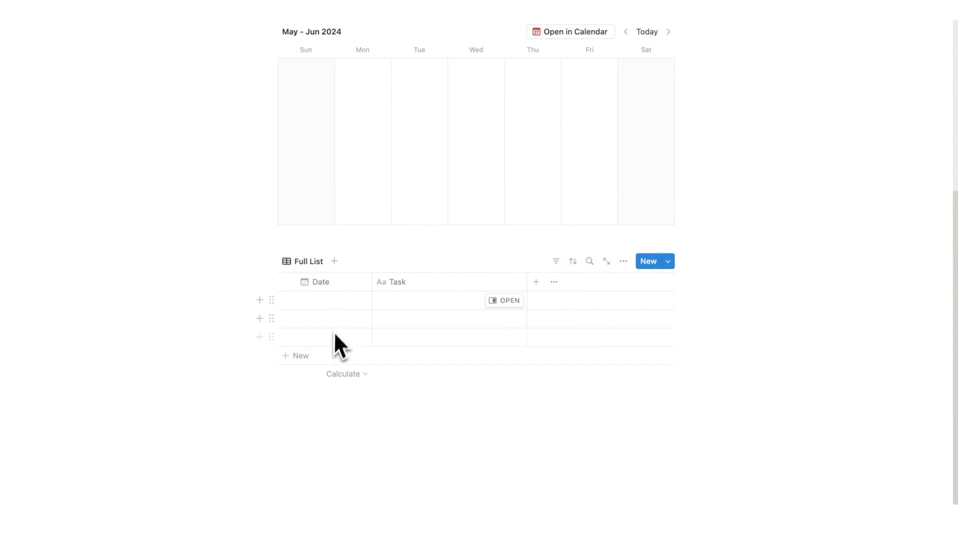
# Step: Enter Edit Video as the first row's task and date it May 27, 2024
pyautogui.click(395, 302)
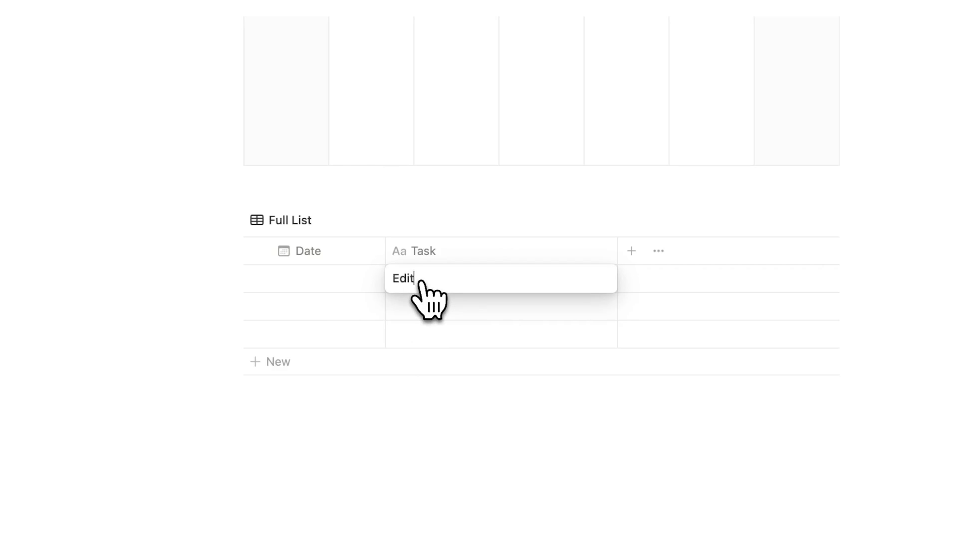
pyautogui.write('Edit Video')
pyautogui.press('Return')
pyautogui.click(359, 274)
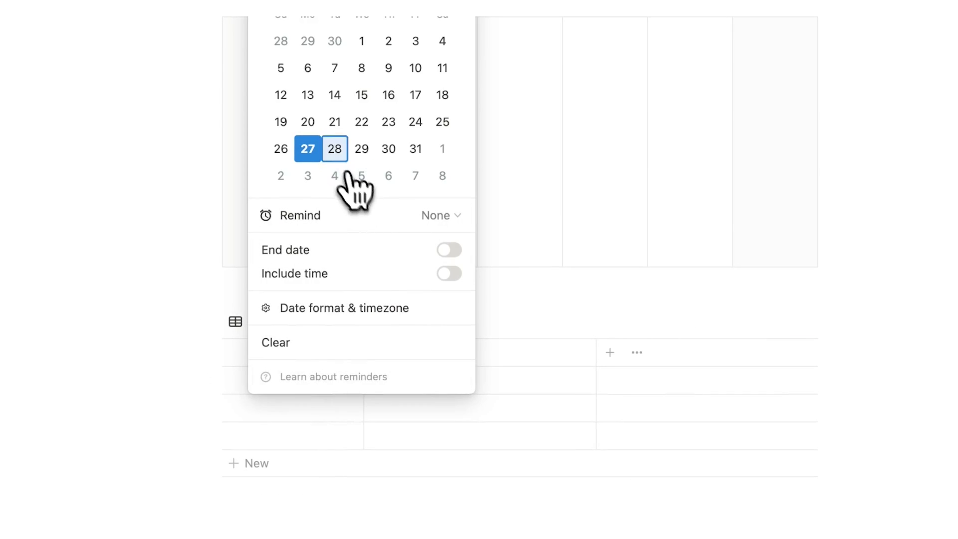
pyautogui.press('Escape')
pyautogui.press('Escape')
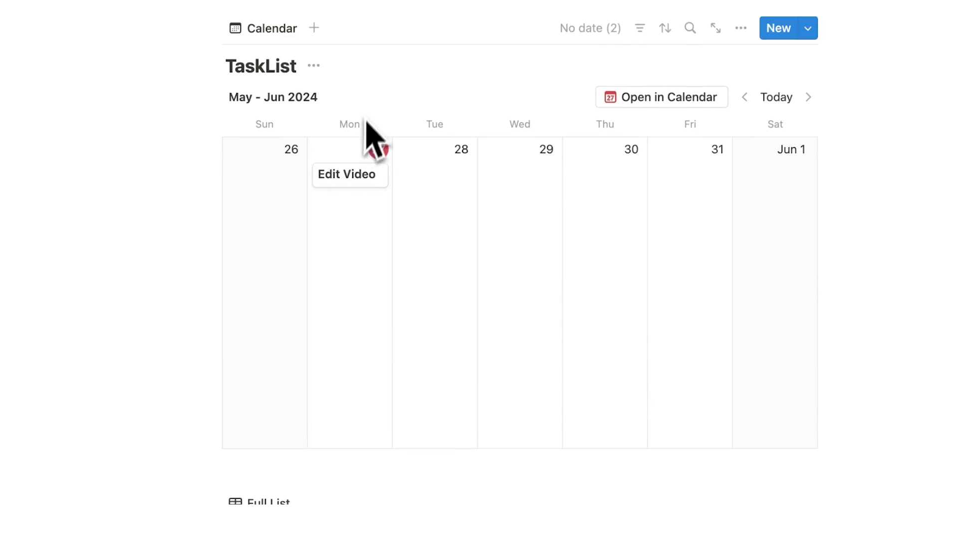
pyautogui.scroll(-2, 380, 244)
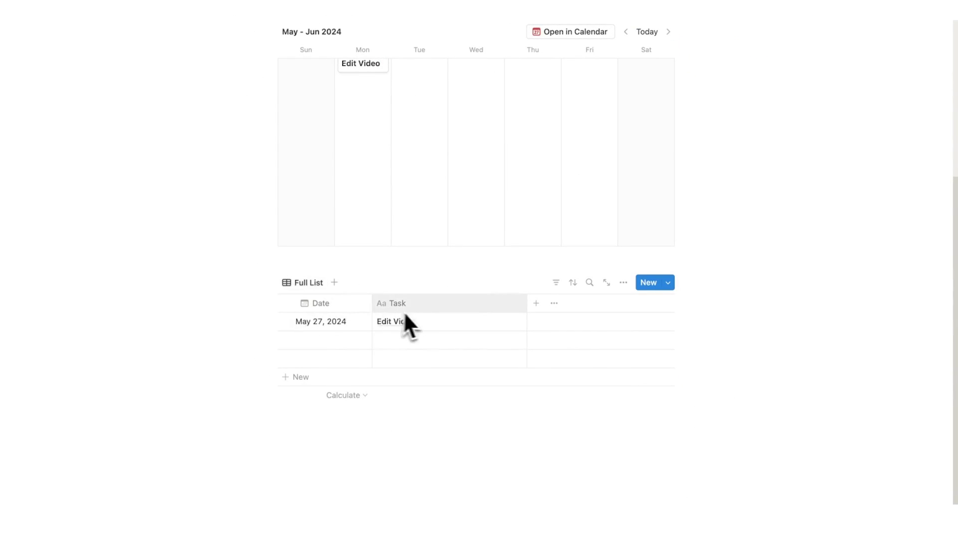
# Step: Rename the Full List view to Not Scheduled Yet
pyautogui.scroll(1, 420, 425)
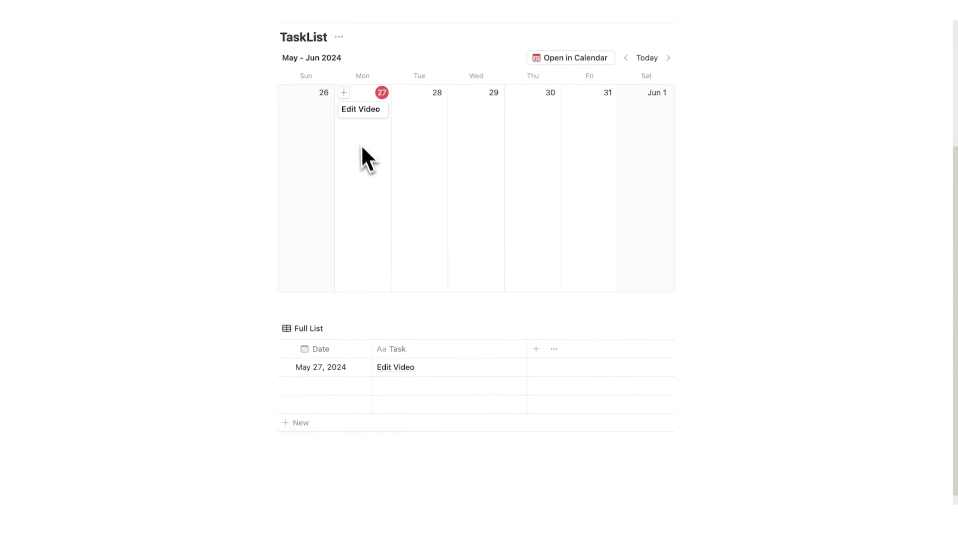
pyautogui.scroll(-3, 365, 320)
pyautogui.click(302, 259)
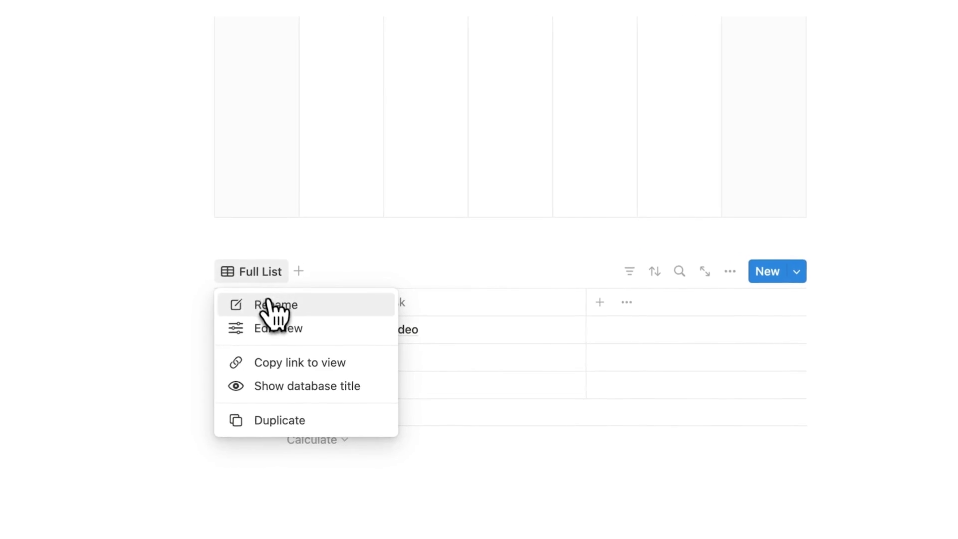
pyautogui.click(318, 281)
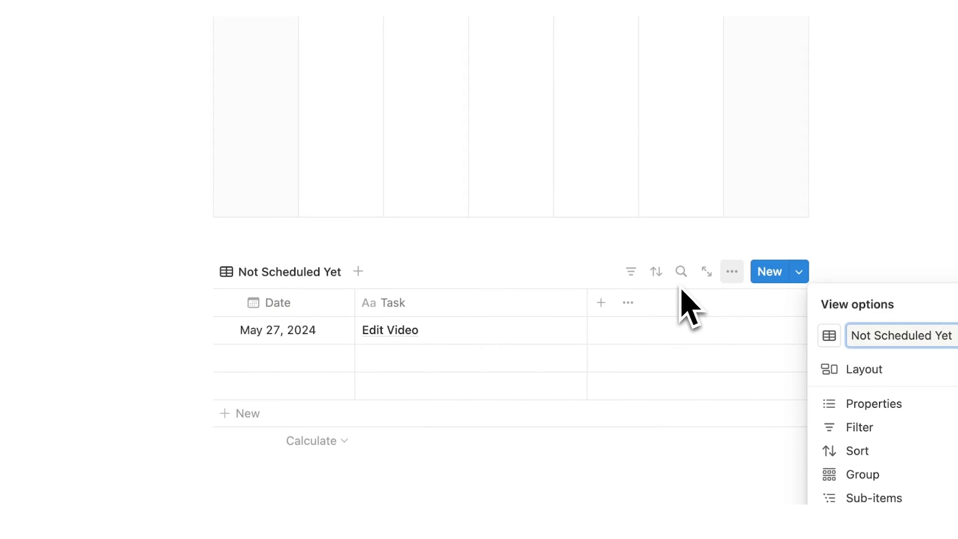
pyautogui.click(650, 172)
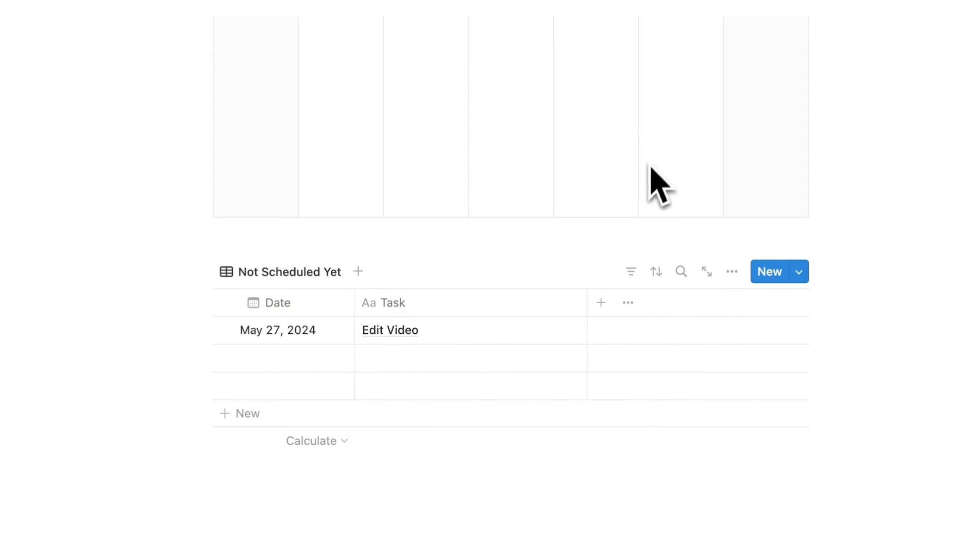
# Step: Add a Date filter with the condition Is empty
pyautogui.click(633, 275)
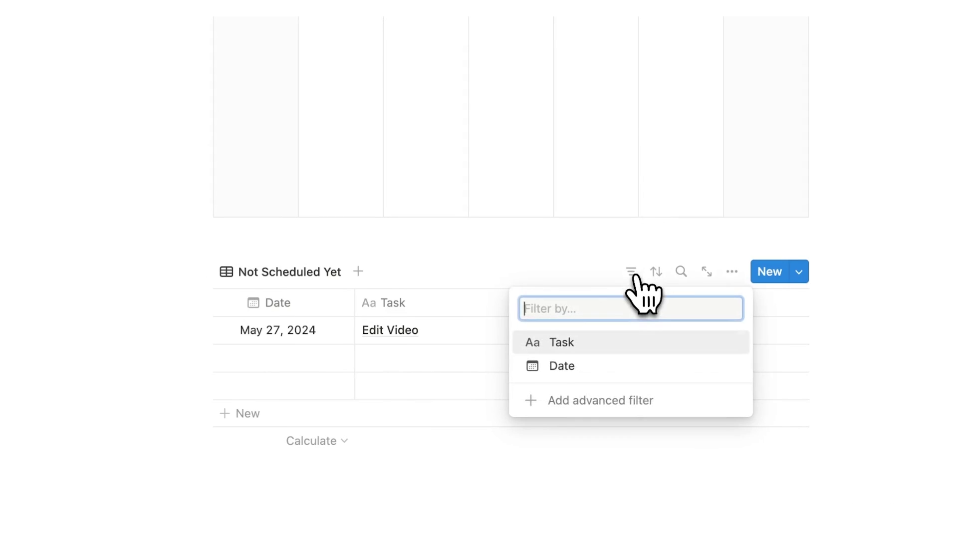
pyautogui.click(588, 367)
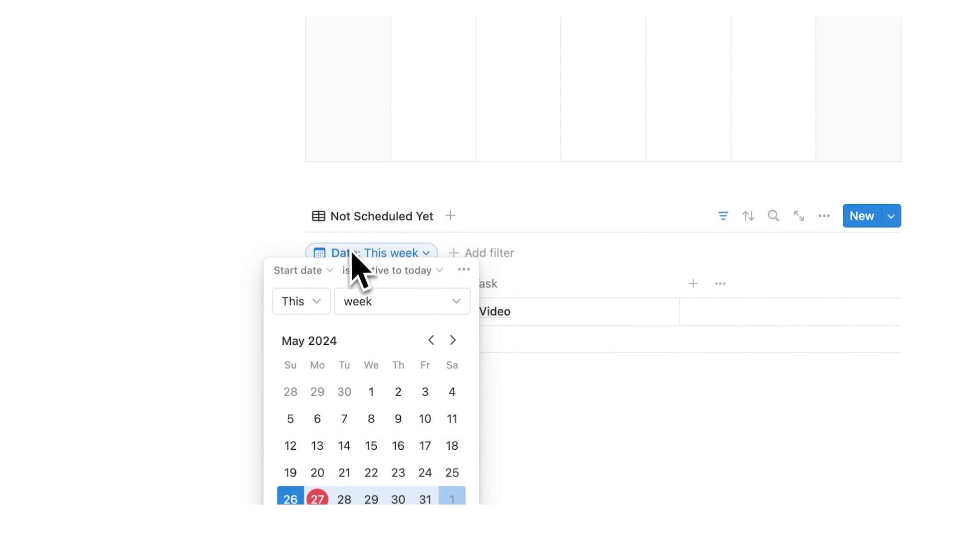
pyautogui.click(384, 272)
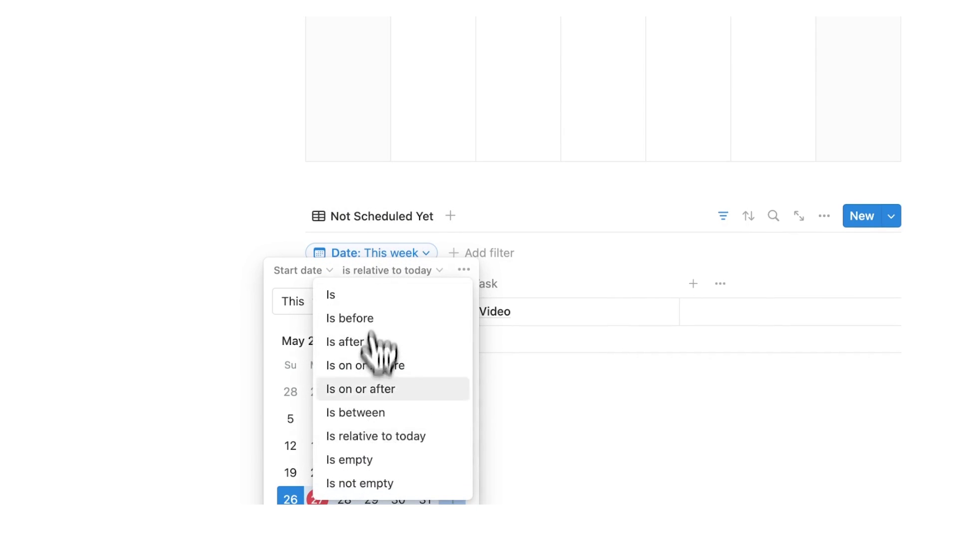
pyautogui.click(372, 460)
pyautogui.click(474, 145)
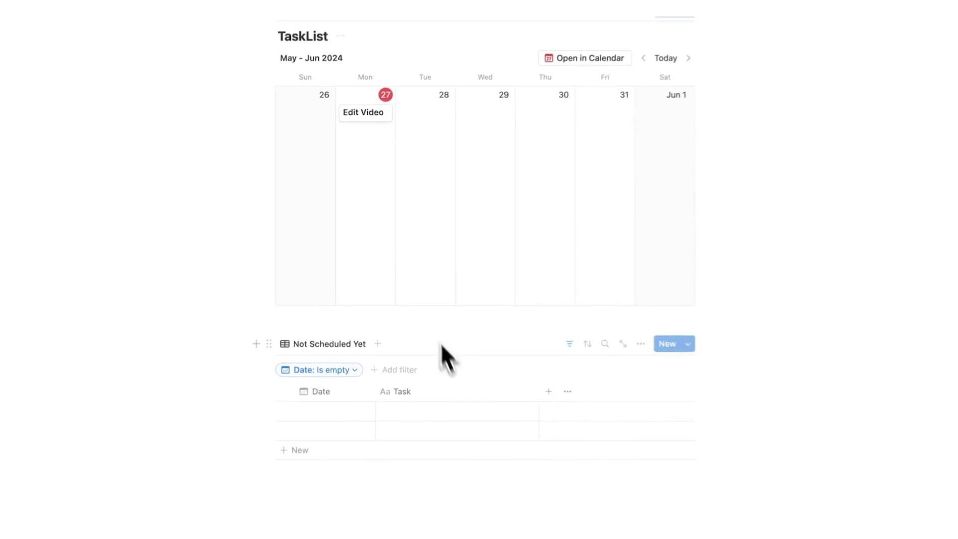
# Step: Enter Buy Groceries as a new task in the first row
pyautogui.scroll(3, 357, 143)
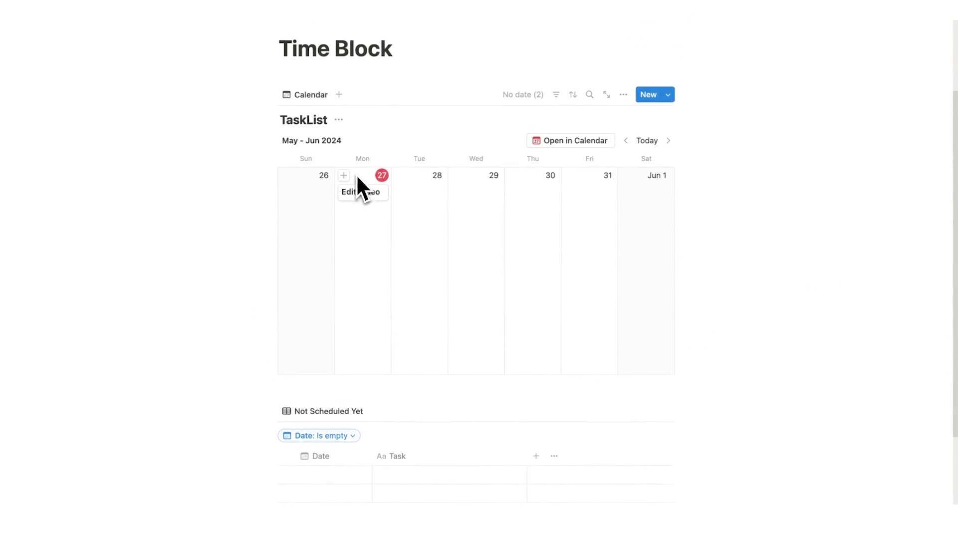
pyautogui.scroll(-3, 375, 343)
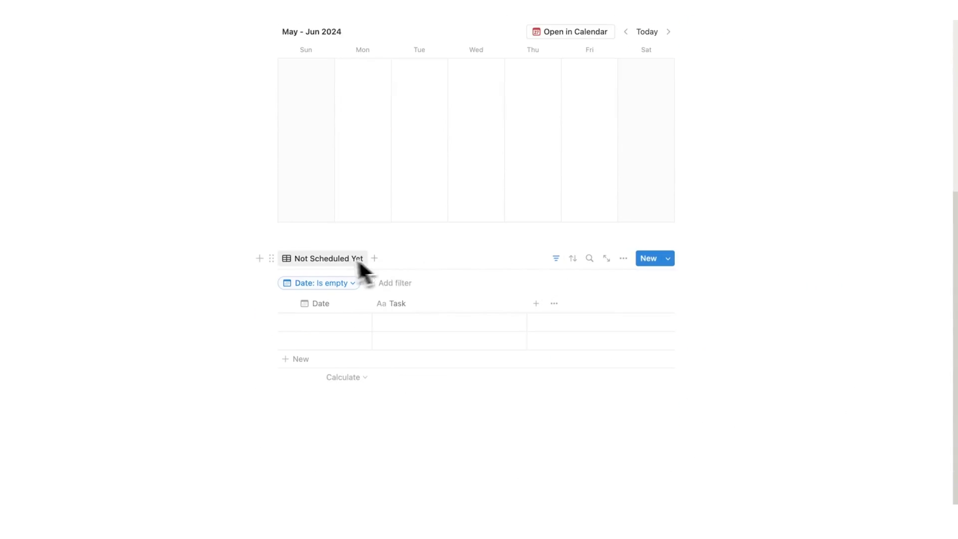
pyautogui.scroll(5, 349, 289)
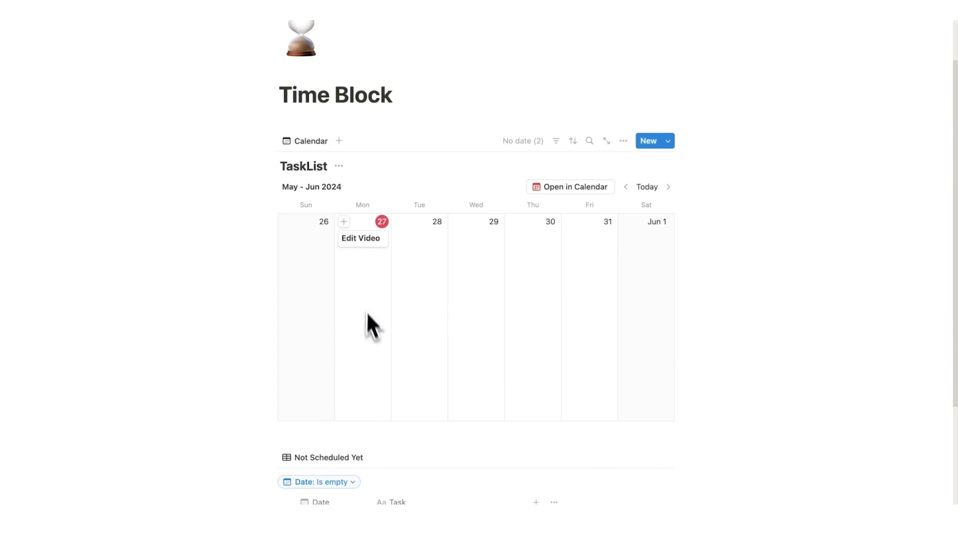
pyautogui.scroll(-5, 367, 188)
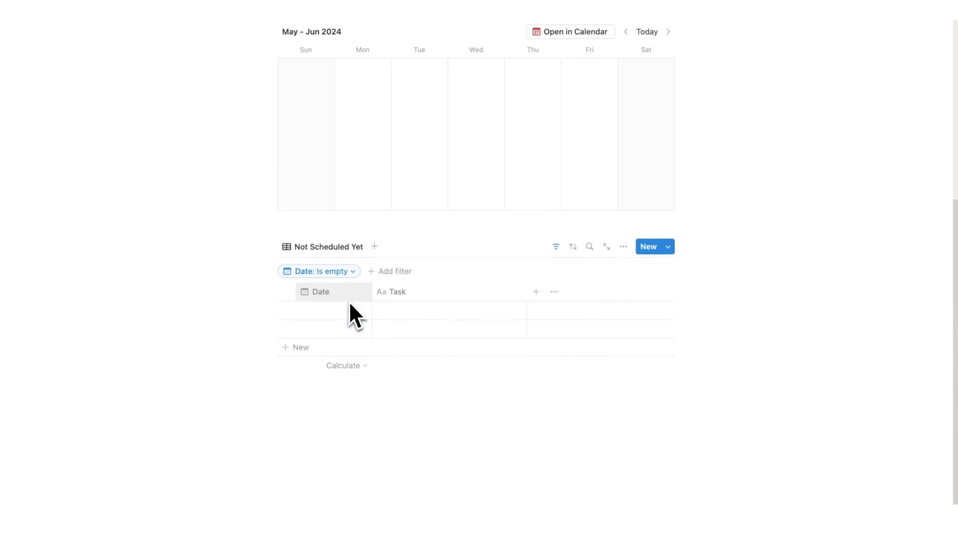
pyautogui.click(406, 309)
pyautogui.write('Buy Groceries')
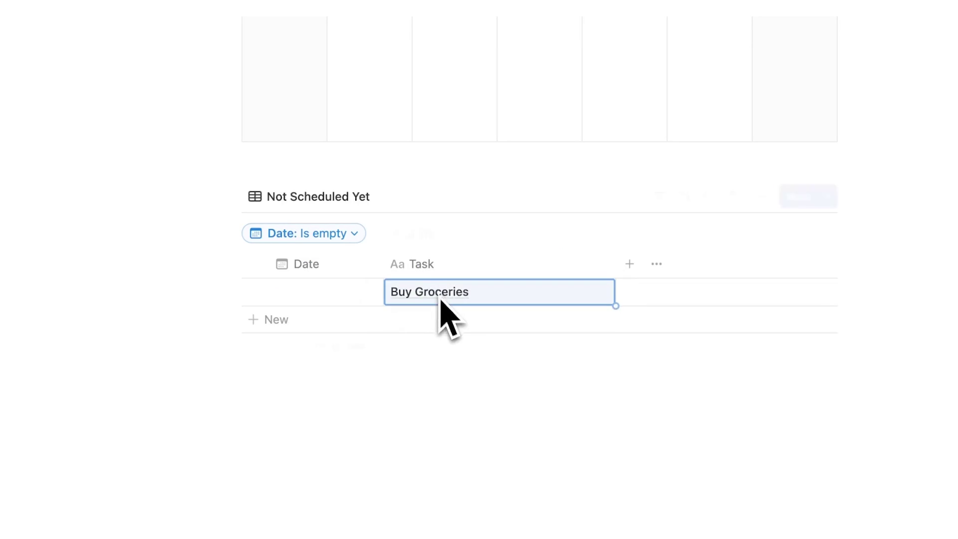
pyautogui.click(436, 405)
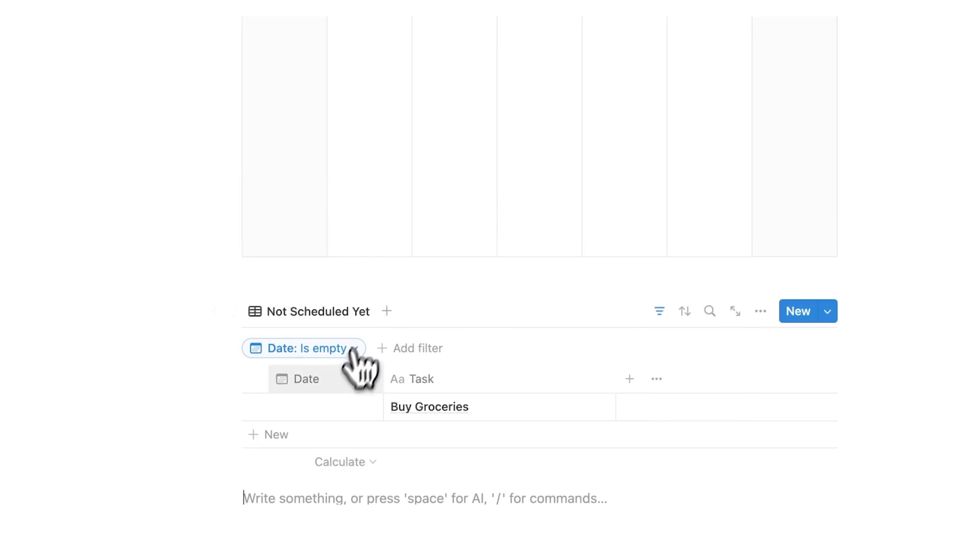
# Step: Give Buy Groceries a test date, then open its page to clear the date
pyautogui.click(331, 406)
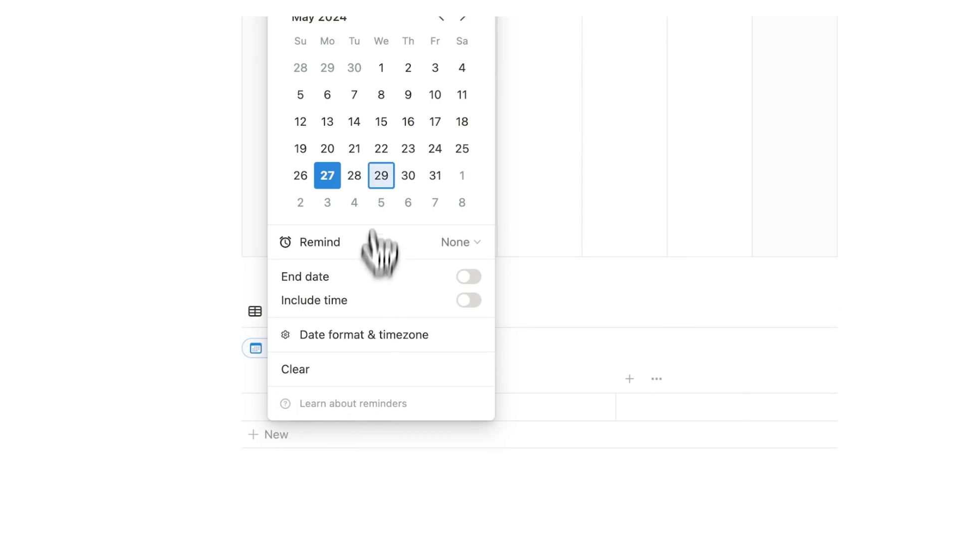
pyautogui.click(349, 175)
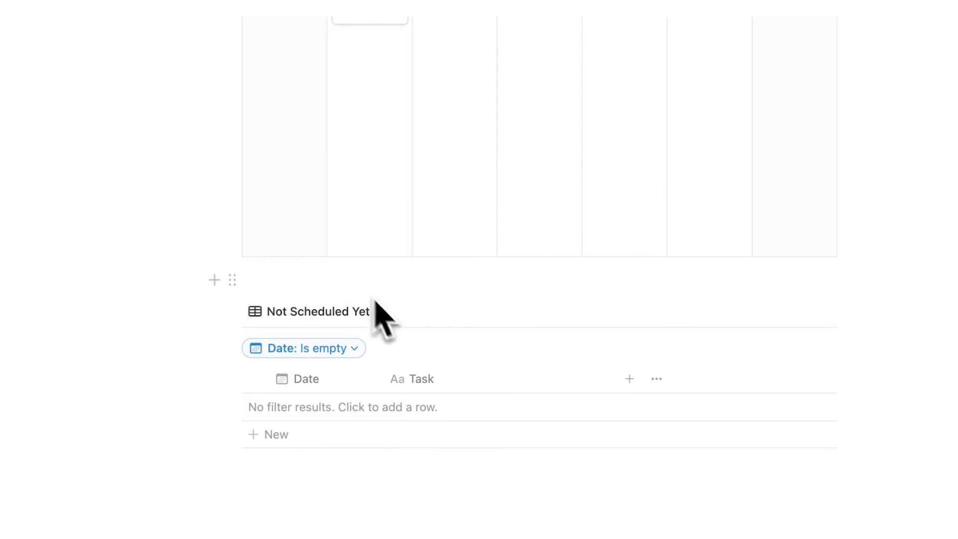
pyautogui.click(393, 90)
pyautogui.click(454, 131)
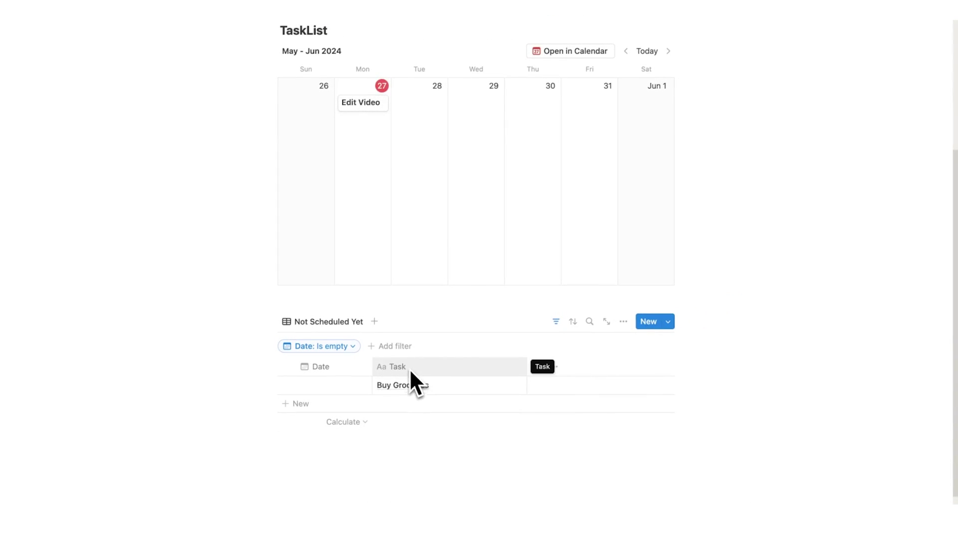
# Step: Duplicate the Not Scheduled Yet view and name the copy Today
pyautogui.click(349, 324)
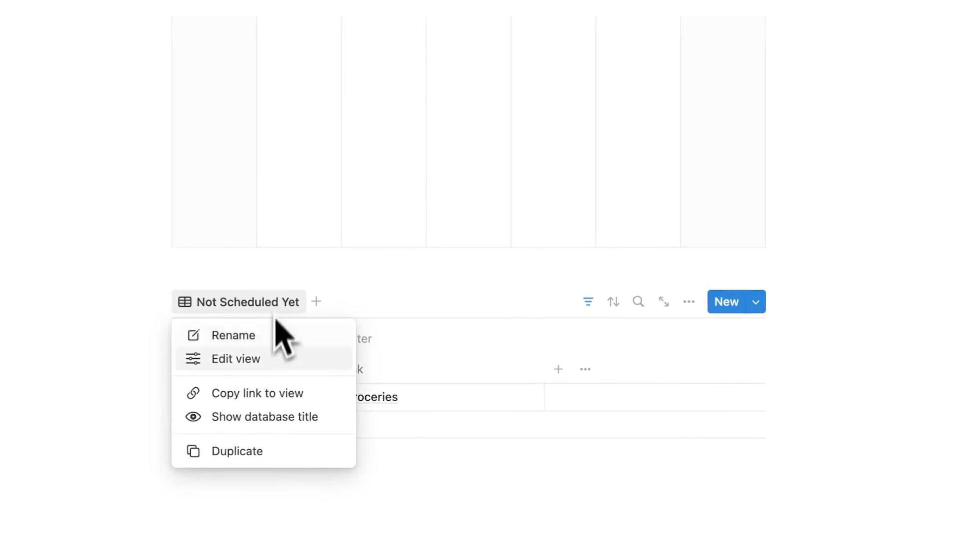
pyautogui.click(273, 451)
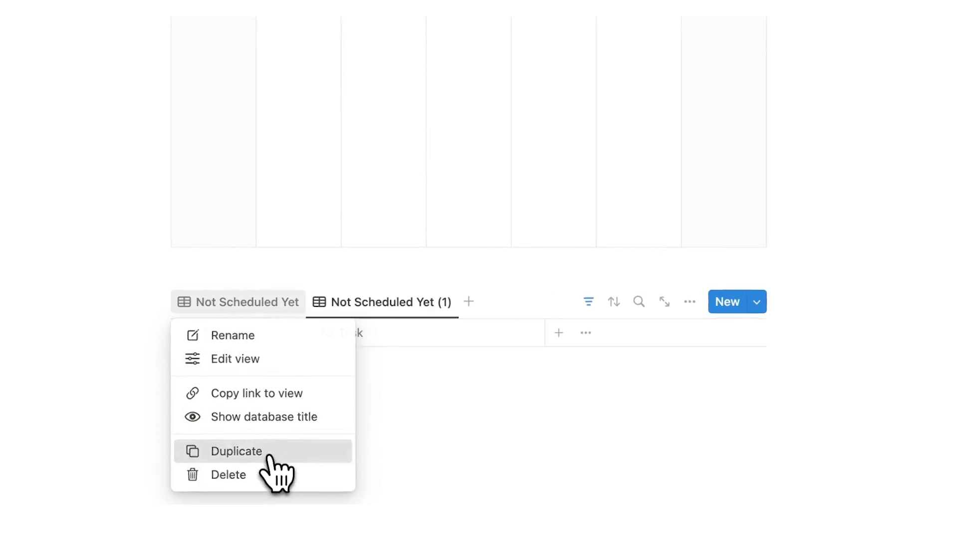
pyautogui.write('Today')
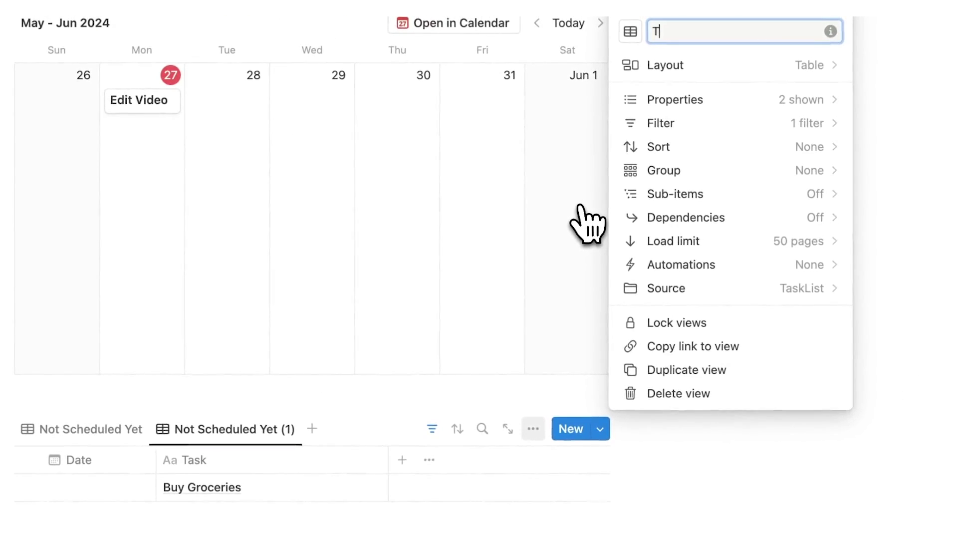
pyautogui.press('Return')
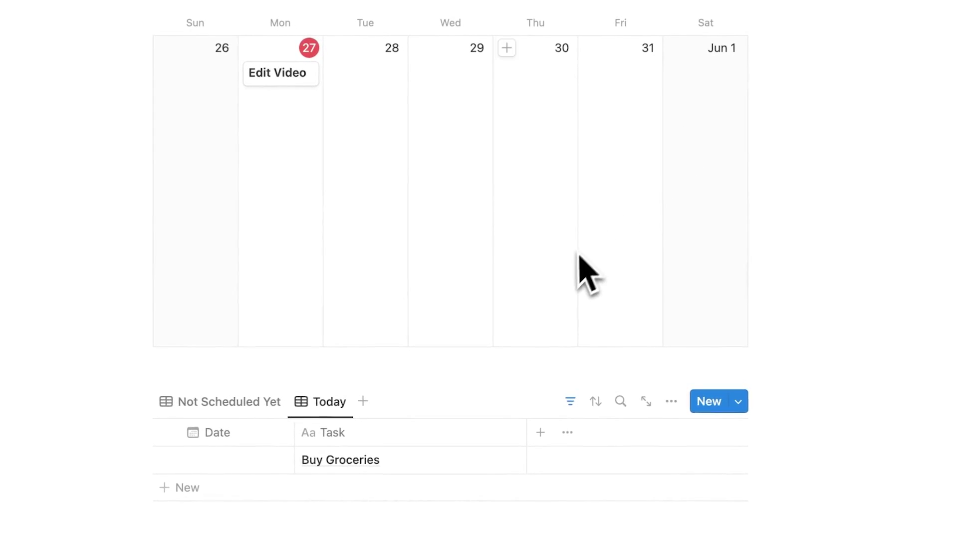
pyautogui.click(293, 298)
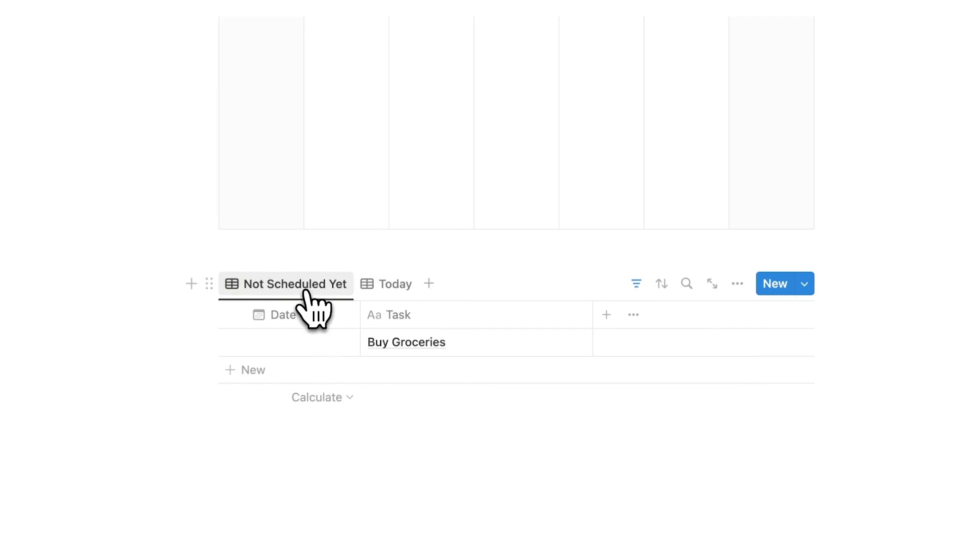
pyautogui.click(377, 294)
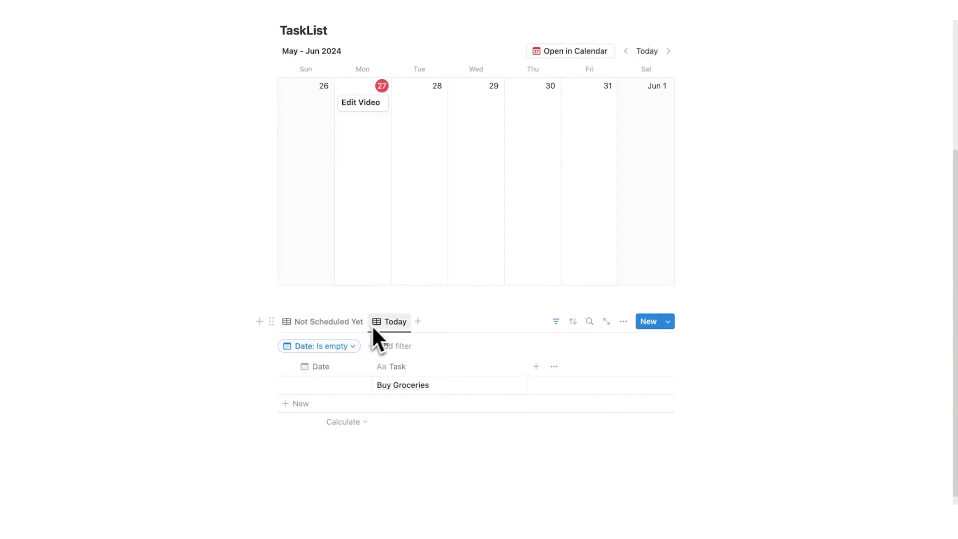
# Step: Change the Today view's Date filter to relative to today, This day
pyautogui.scroll(-2, 384, 332)
pyautogui.click(404, 252)
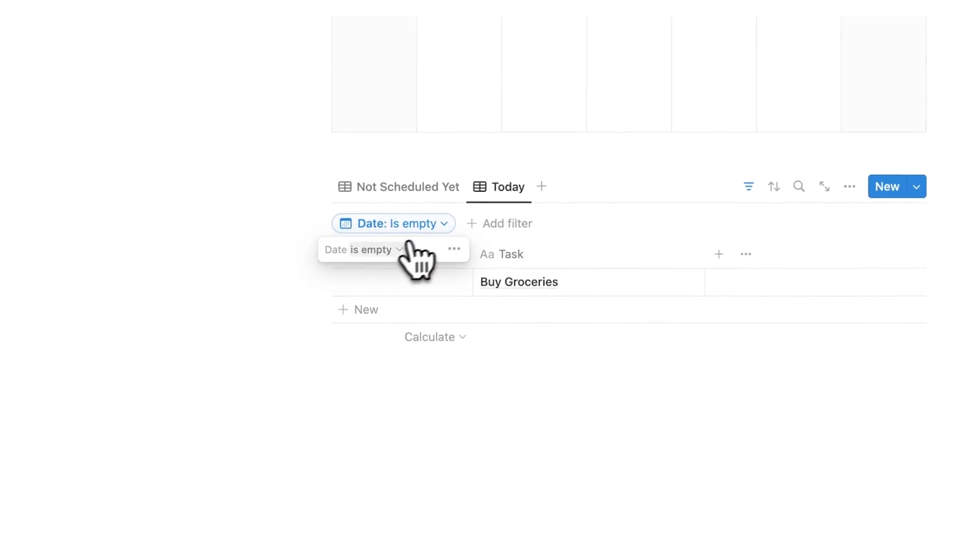
pyautogui.click(350, 273)
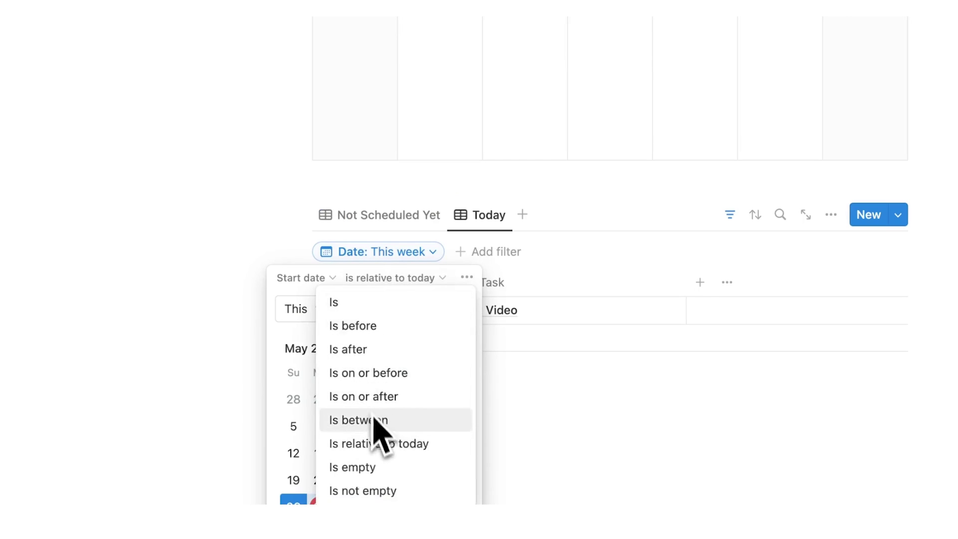
pyautogui.click(294, 299)
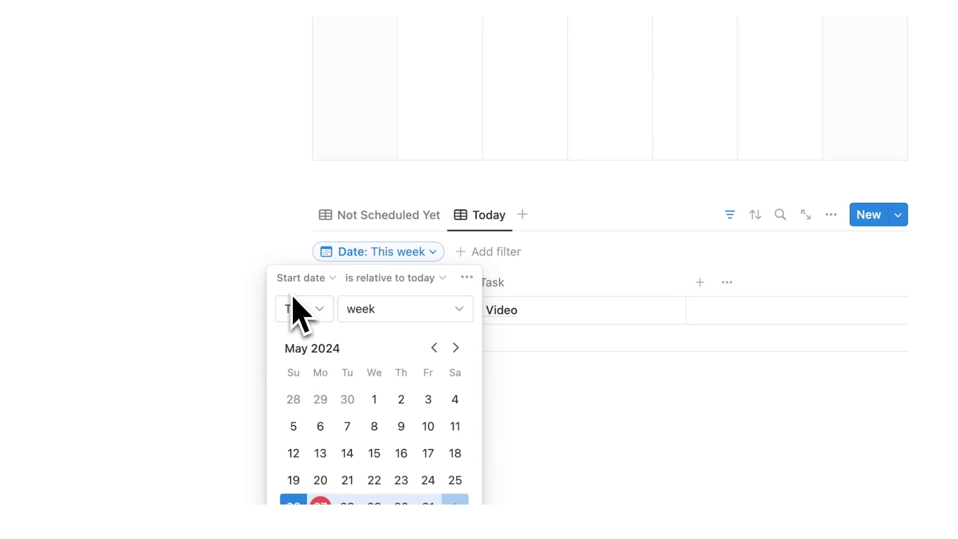
pyautogui.click(369, 313)
pyautogui.click(359, 337)
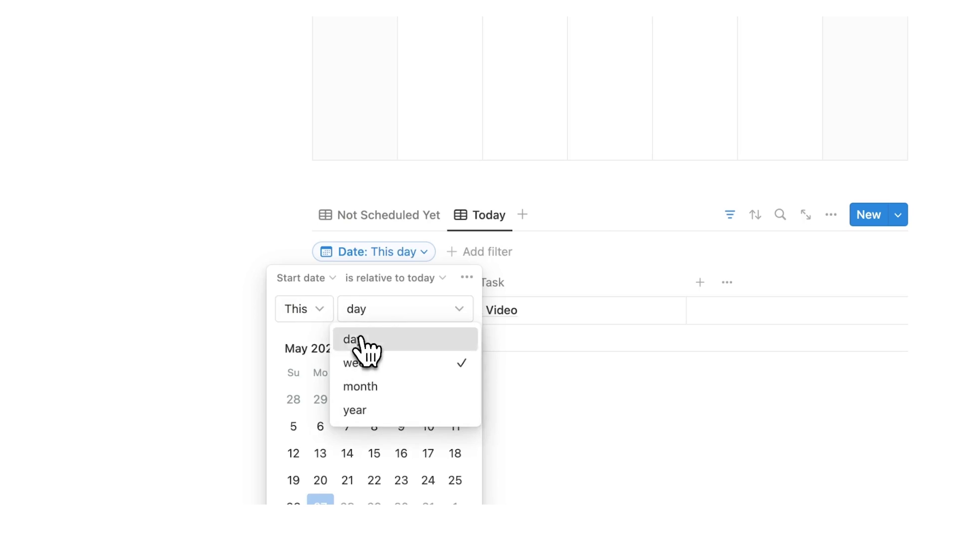
pyautogui.click(530, 130)
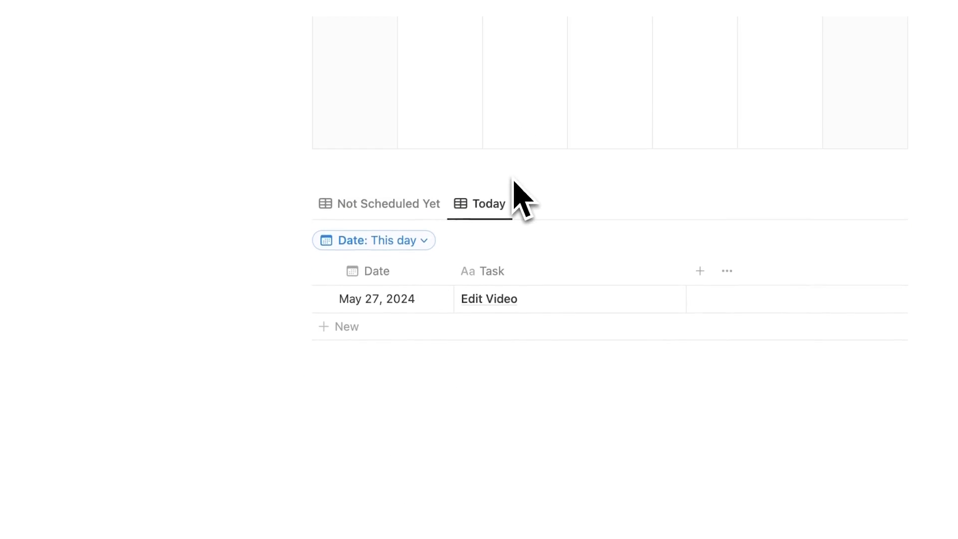
pyautogui.scroll(5, 516, 210)
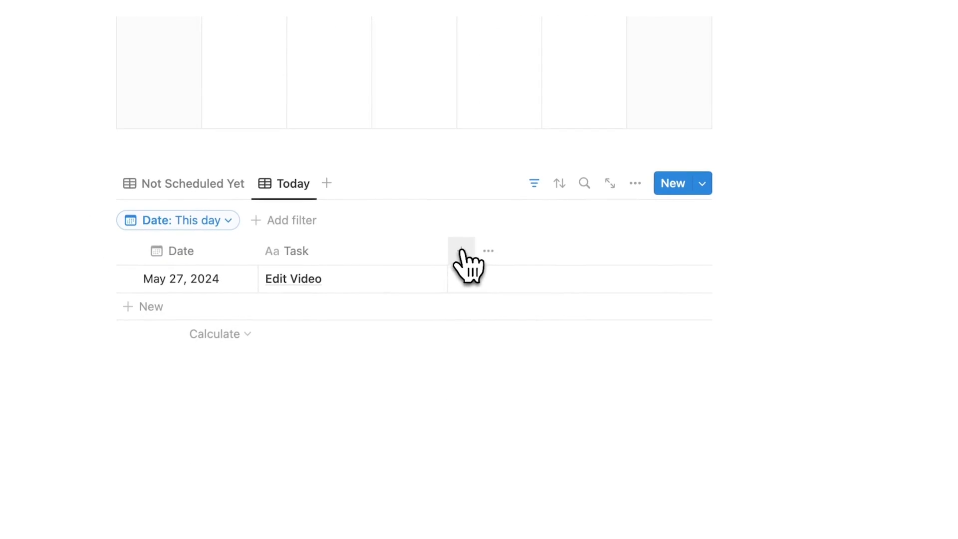
# Step: Add a Time text column and move it before Task
pyautogui.click(461, 254)
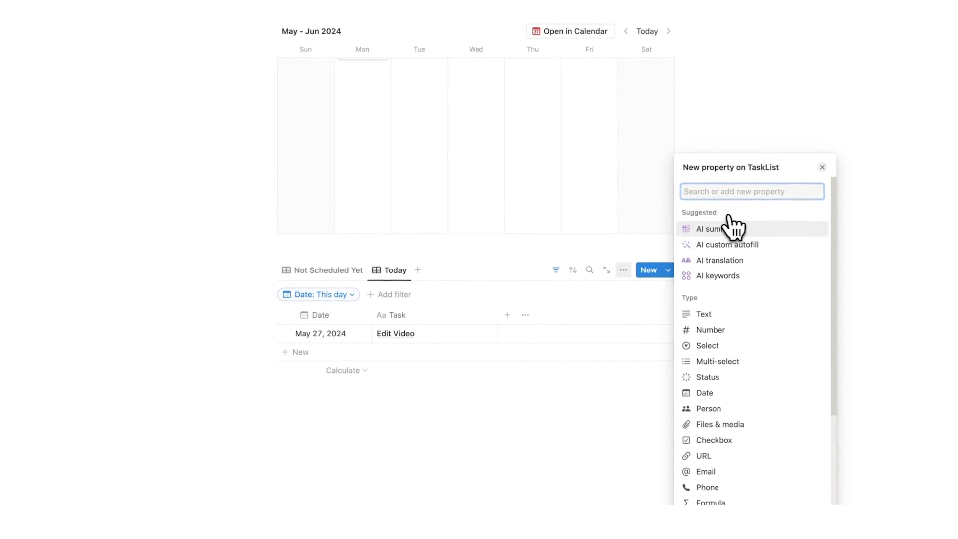
pyautogui.scroll(-3, 738, 229)
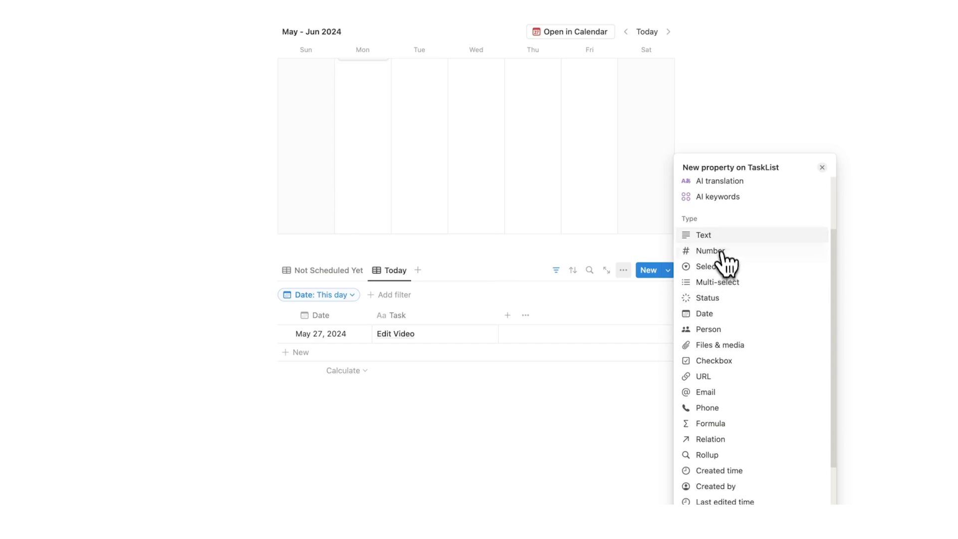
pyautogui.click(718, 235)
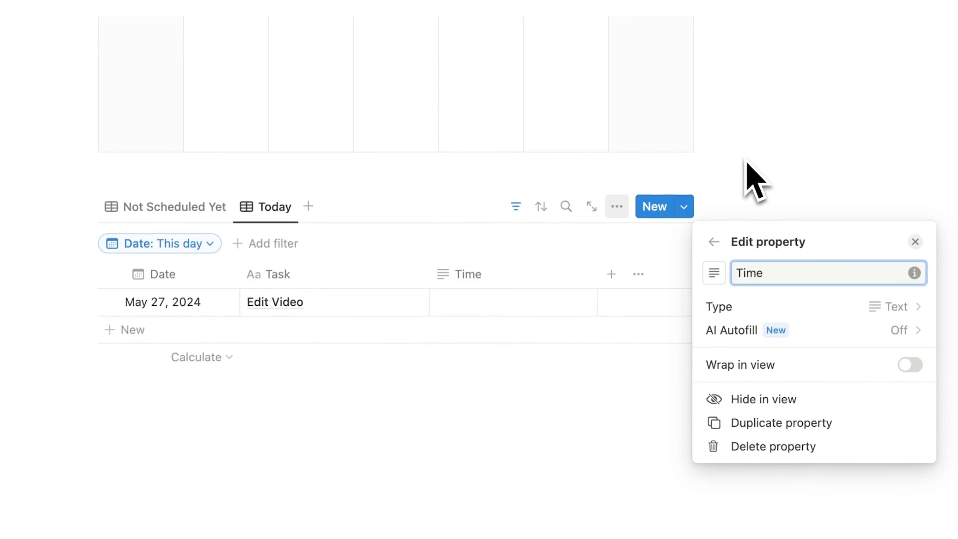
pyautogui.click(668, 255)
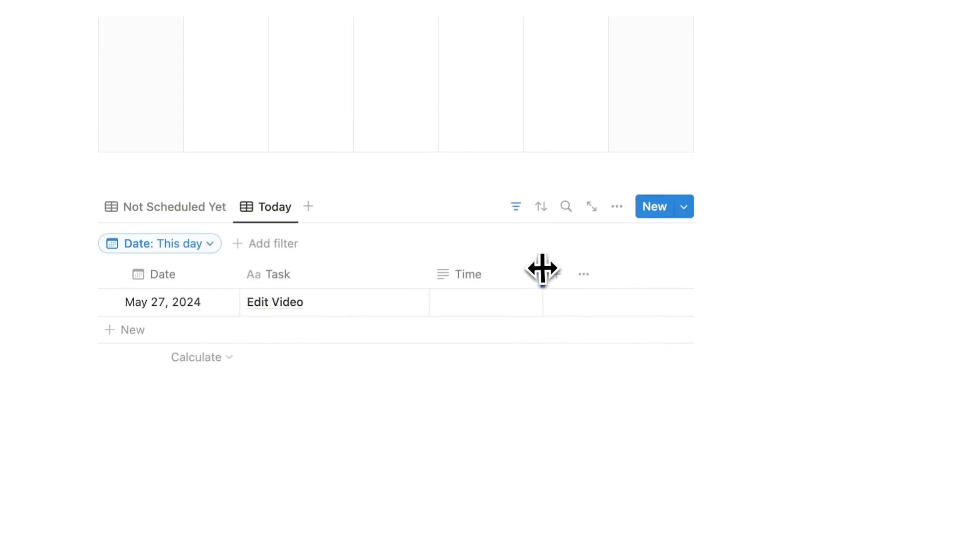
pyautogui.moveTo(542, 269); pyautogui.dragTo(337, 280)
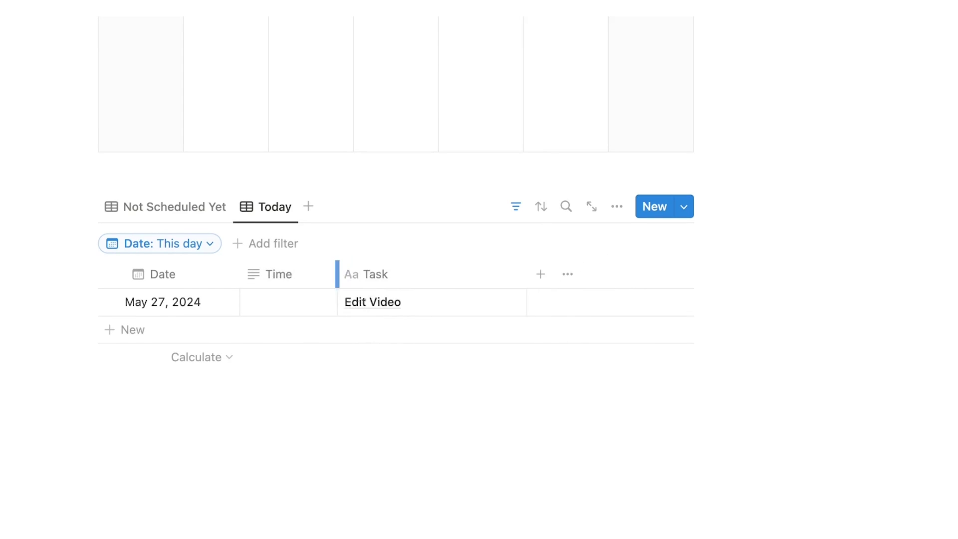
# Step: Enter 9am as Edit Video's time and keep it on Monday 27 in the calendar
pyautogui.click(309, 301)
pyautogui.write('9am')
pyautogui.press('Return')
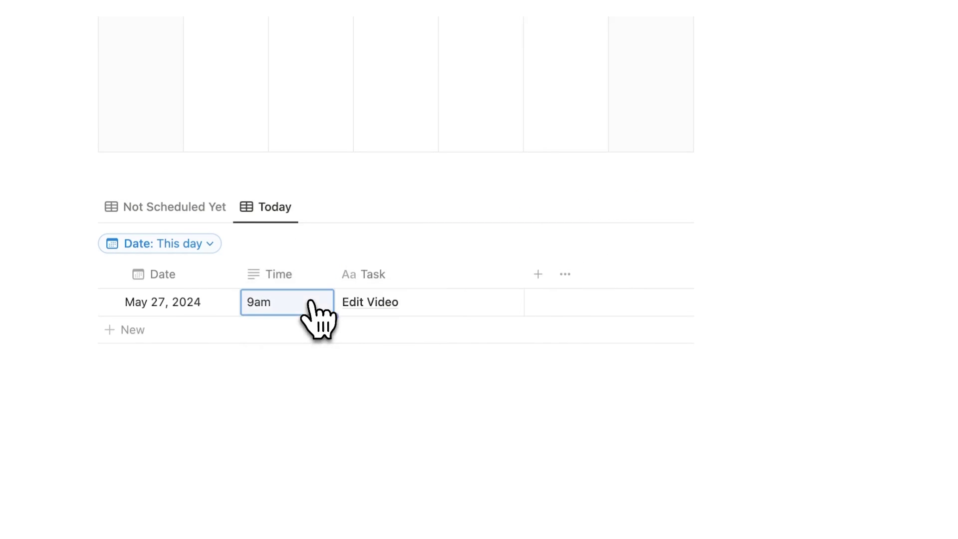
pyautogui.click(297, 395)
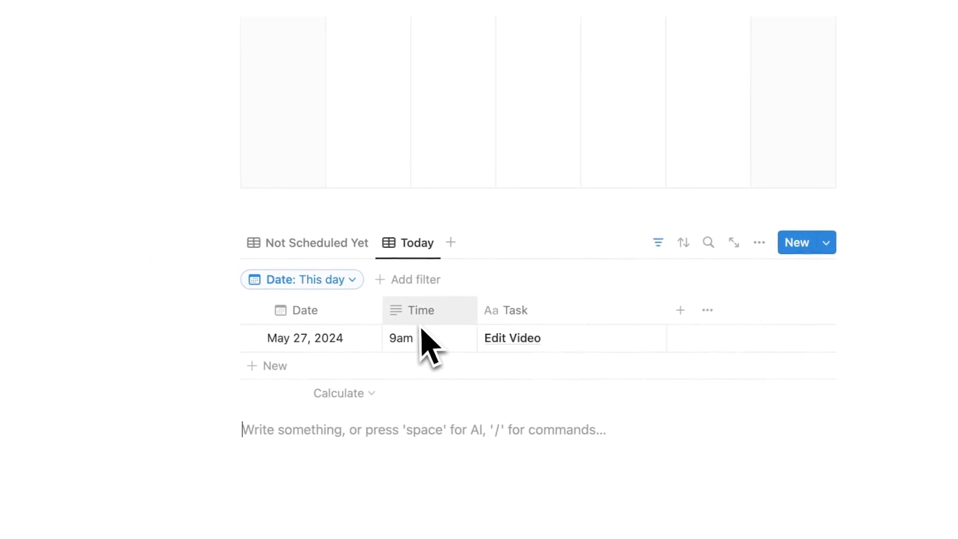
pyautogui.moveTo(387, 122); pyautogui.dragTo(463, 149)
pyautogui.scroll(-5, 536, 257)
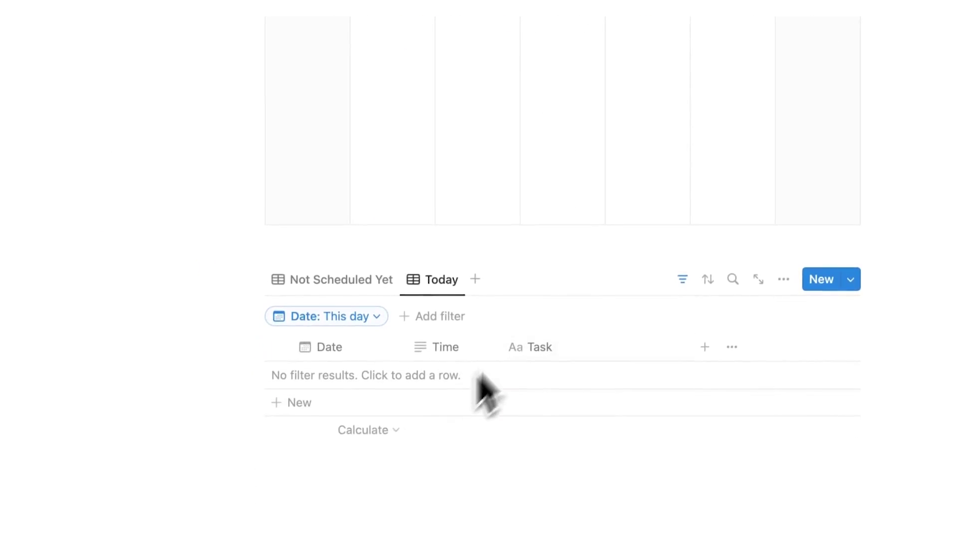
pyautogui.scroll(5, 476, 250)
pyautogui.moveTo(483, 75); pyautogui.dragTo(412, 92)
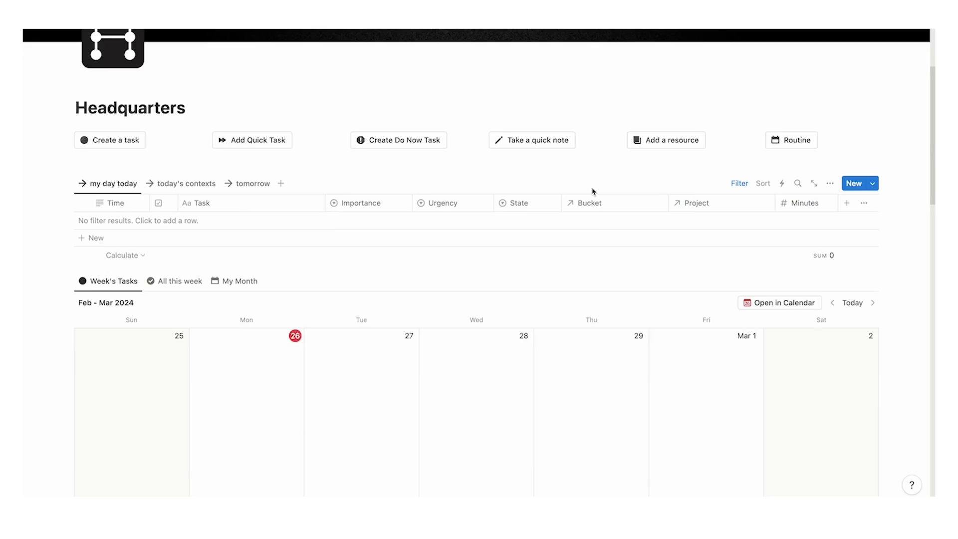
# Step: On the Job page, mark Finish Writing Report as done
pyautogui.scroll(-15, 593, 191)
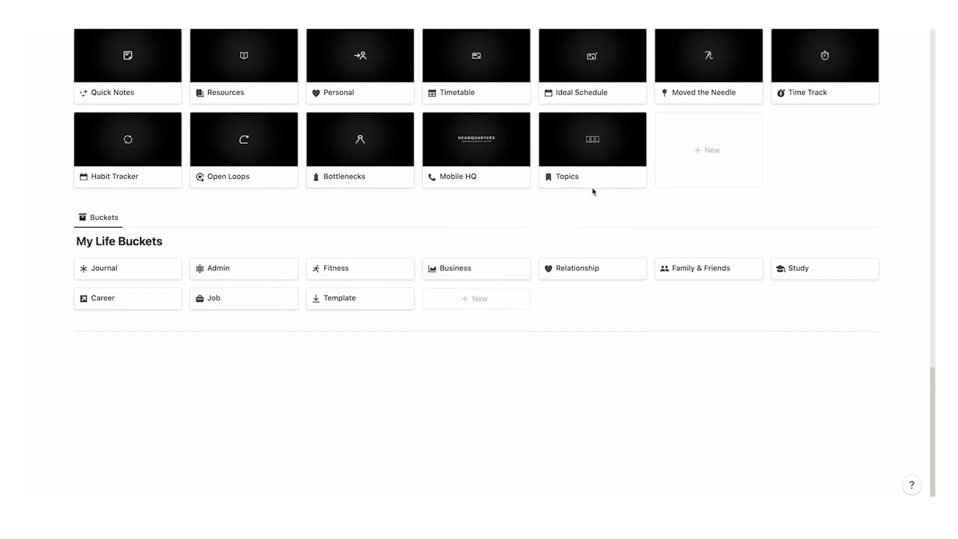
pyautogui.scroll(6, 592, 188)
pyautogui.scroll(-5, 203, 138)
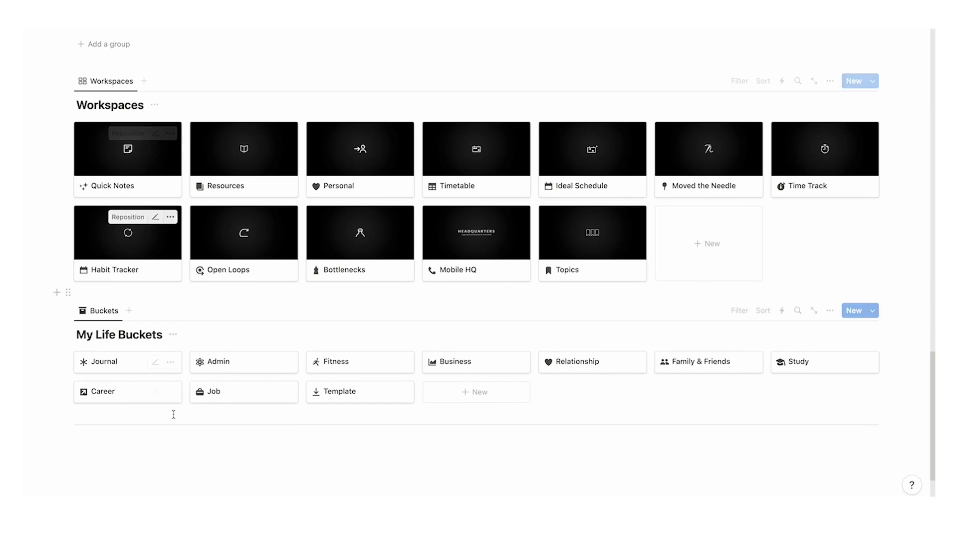
pyautogui.click(209, 392)
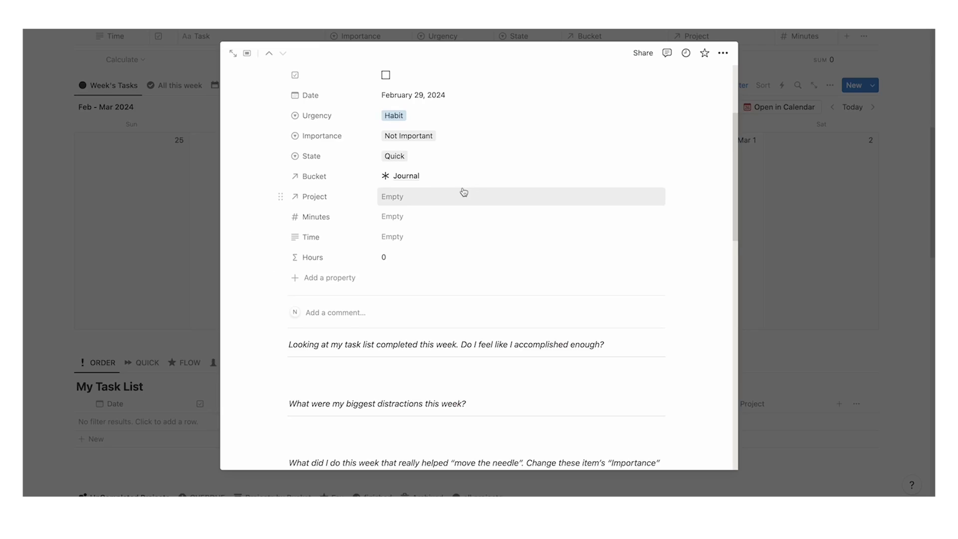
pyautogui.scroll(-8, 468, 190)
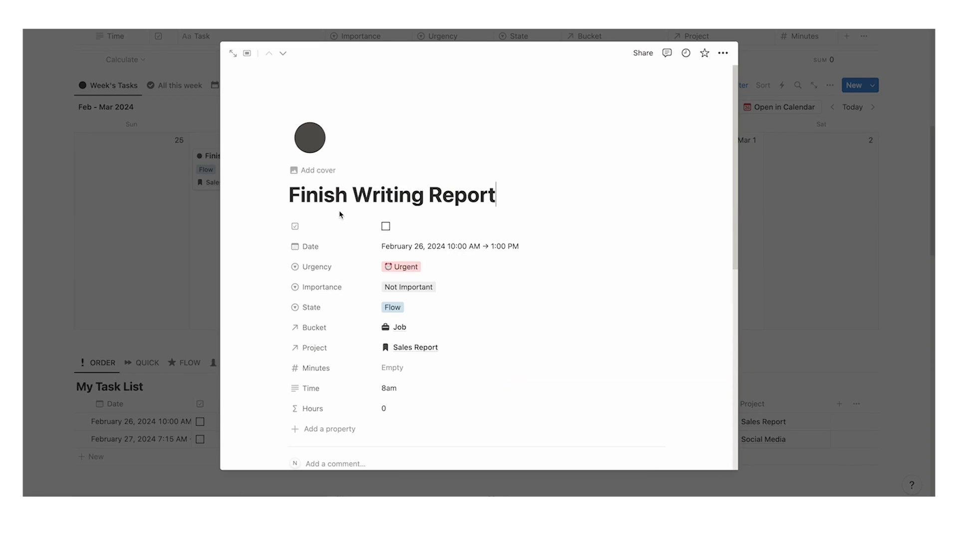
pyautogui.click(381, 225)
pyautogui.press('Escape')
# Step: Set Batch Social Posts' Importance to Moved the needle and scroll to the monthly review
pyautogui.click(382, 193)
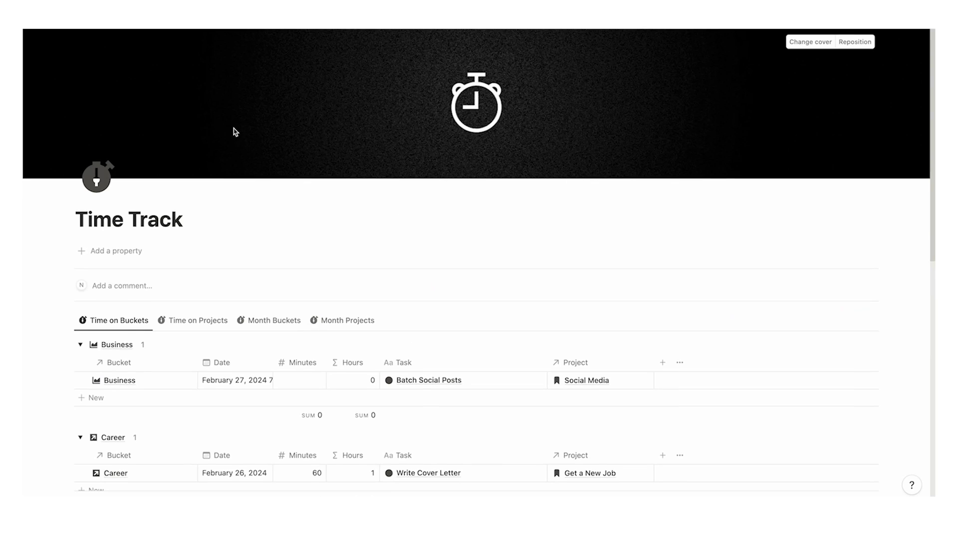
pyautogui.scroll(-5, 235, 131)
pyautogui.write('iugh')
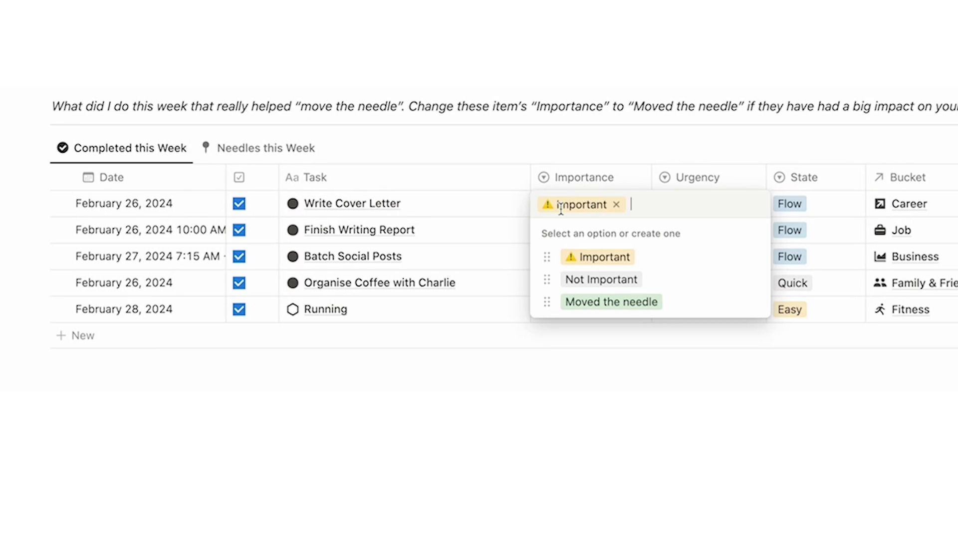
pyautogui.click(669, 310)
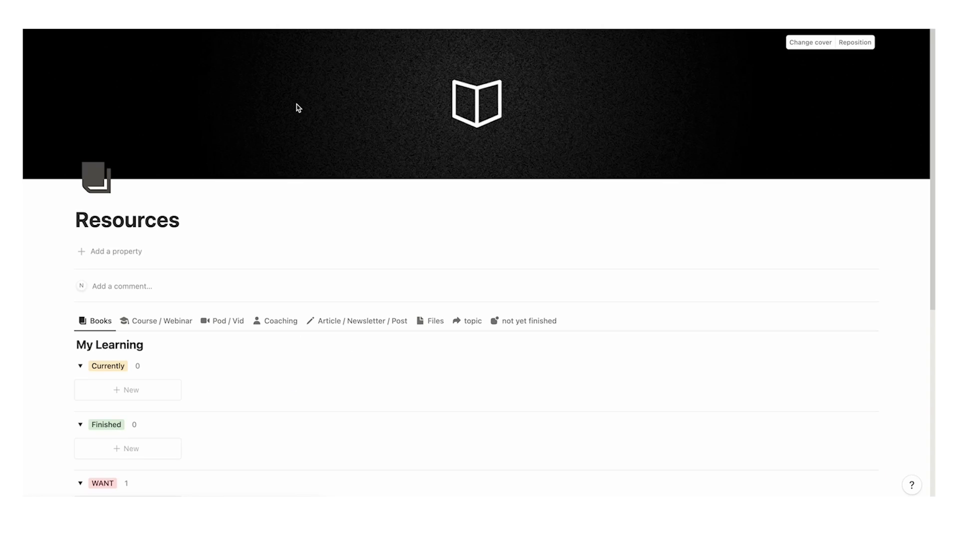
pyautogui.scroll(-5, 299, 200)
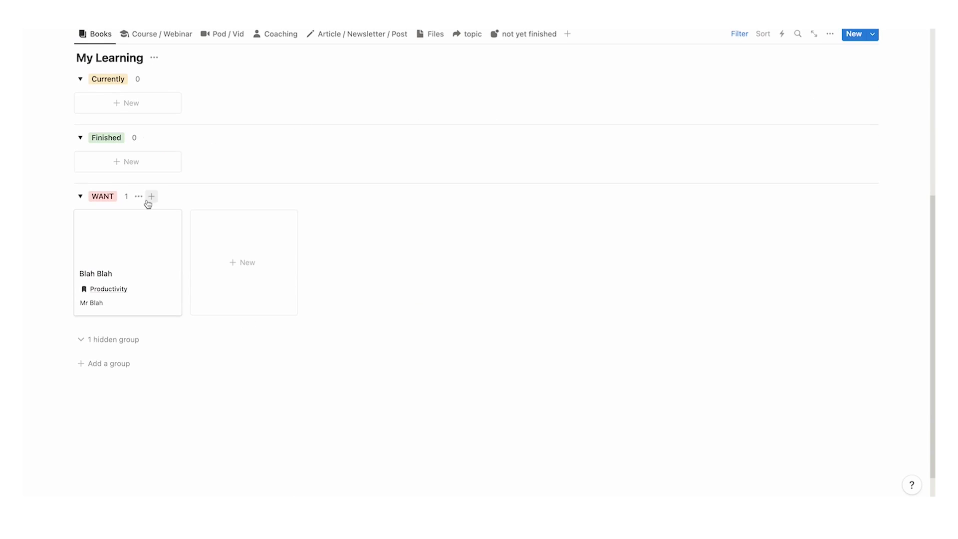
pyautogui.scroll(-1, 149, 189)
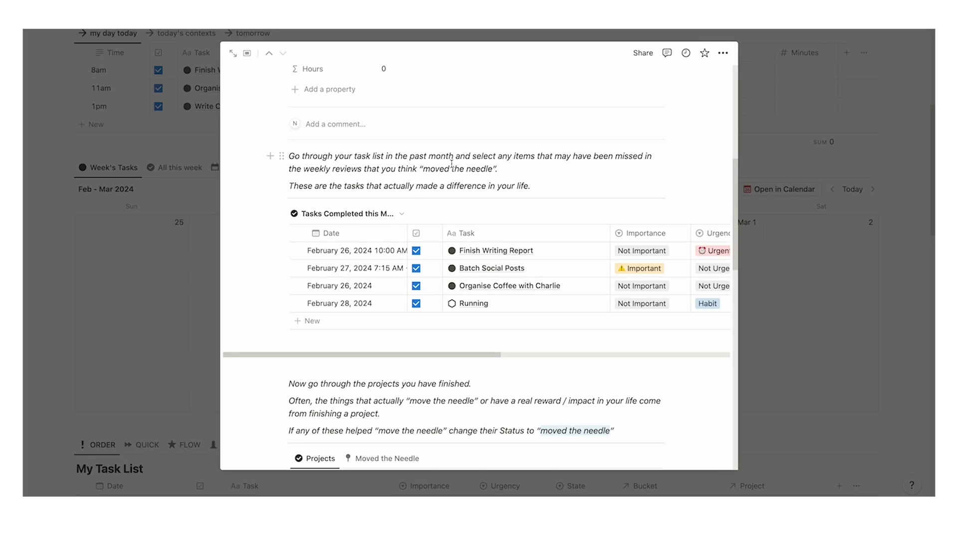